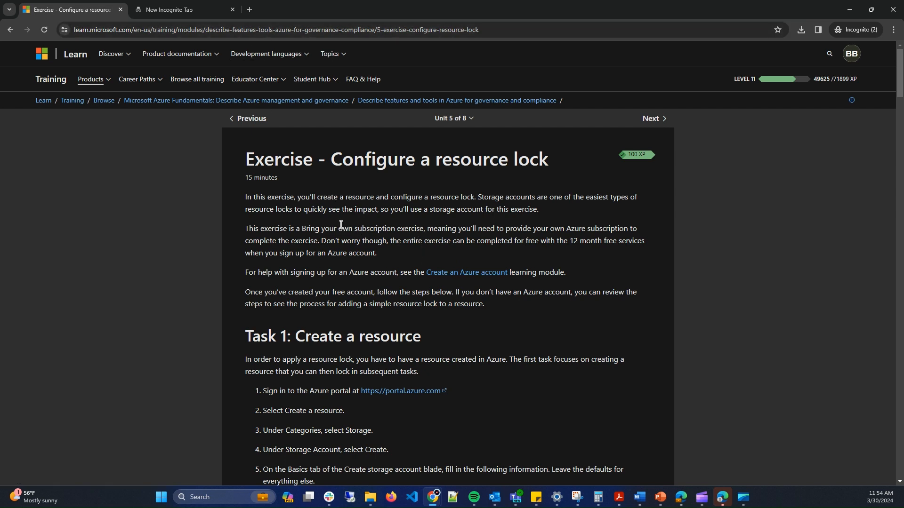
Look through the resource lock exercise's introduction and its Task 1 instructions for creating a resource.
left_click(187, 11)
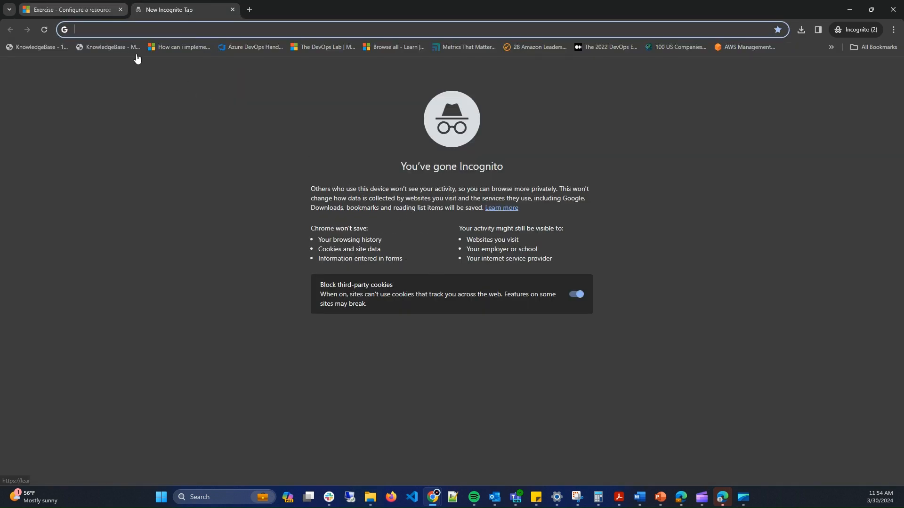
key("ctrl+shift+Tab")
scroll(292, 264, "down", 2)
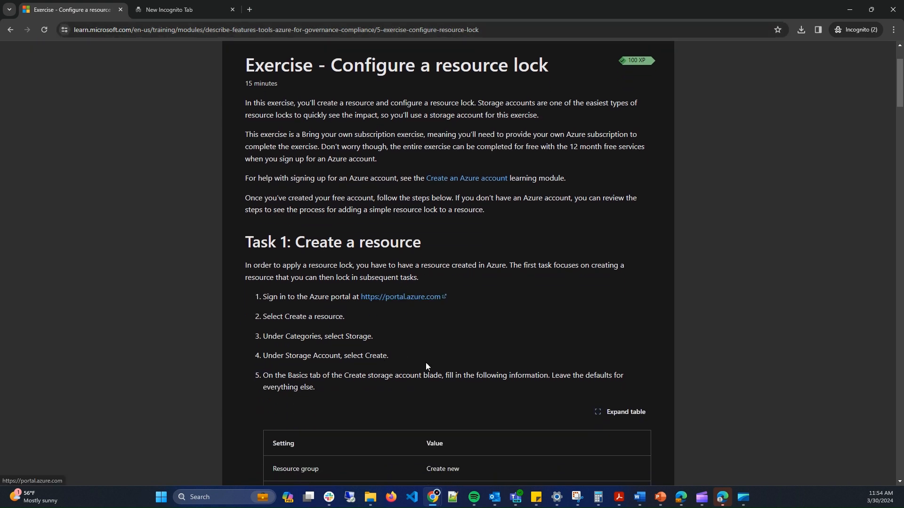
scroll(326, 353, "down", 2)
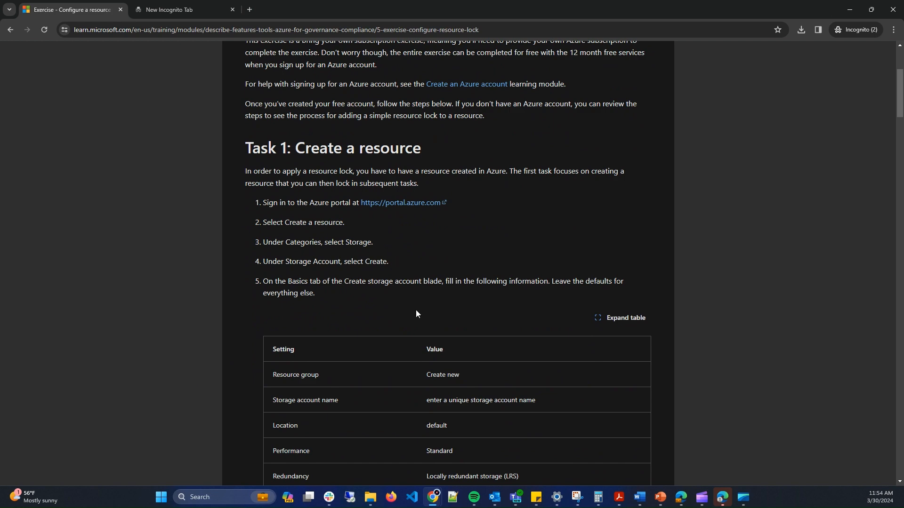
scroll(488, 250, "up", 4)
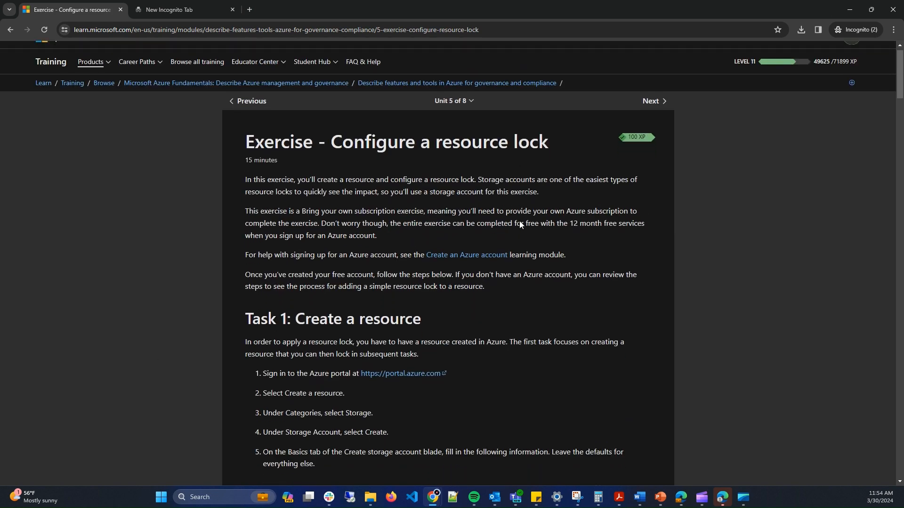
scroll(520, 224, "down", 2)
scroll(507, 196, "up", 1)
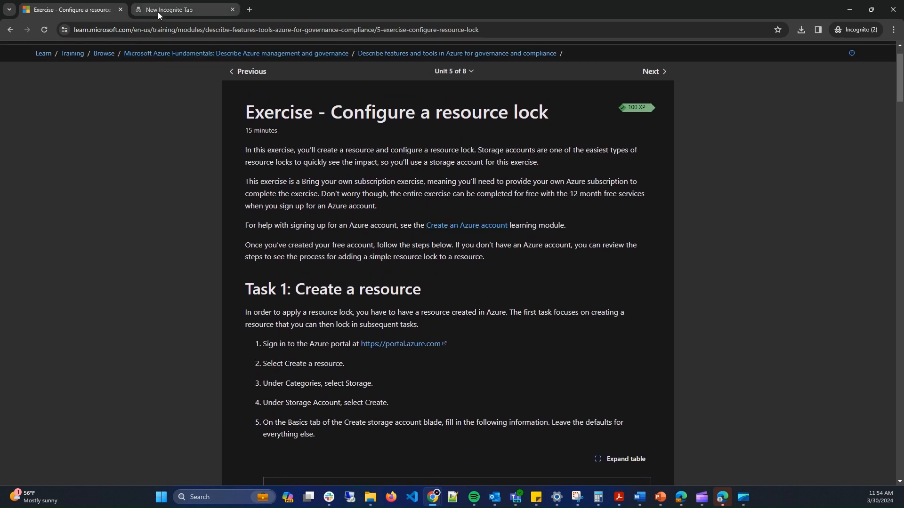
Open the Azure portal at portal.azure.com in the empty incognito tab.
left_click(157, 14)
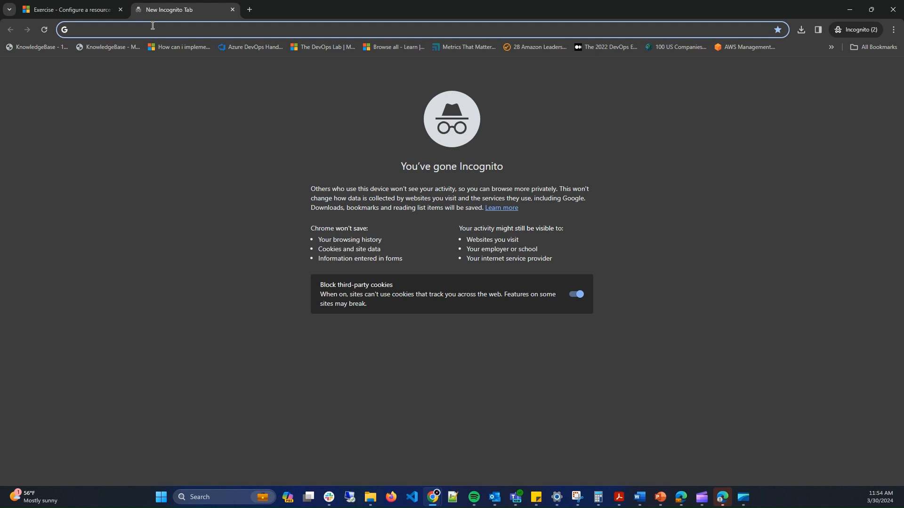
type("porta")
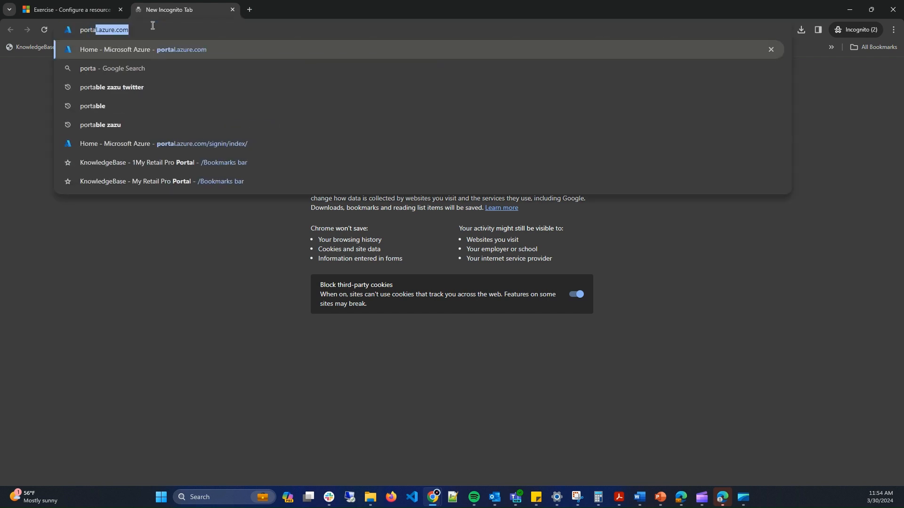
type("l")
key("Return")
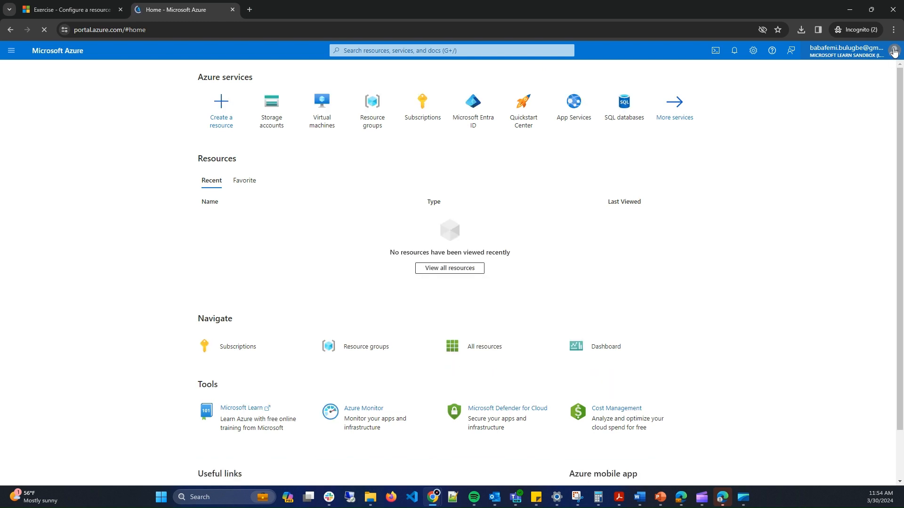
Sign in to the portal with a different account, using the work or school account's e-mail and the account password.
left_click(893, 51)
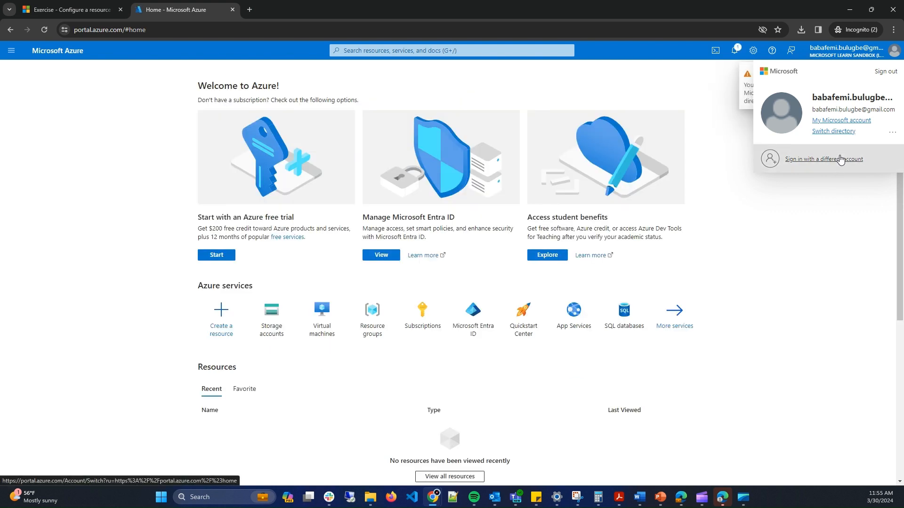
left_click(841, 160)
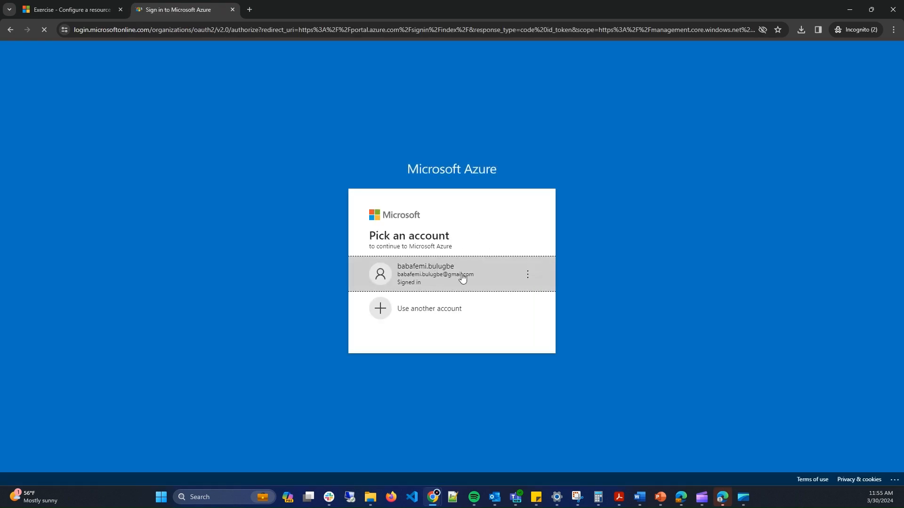
left_click(454, 310)
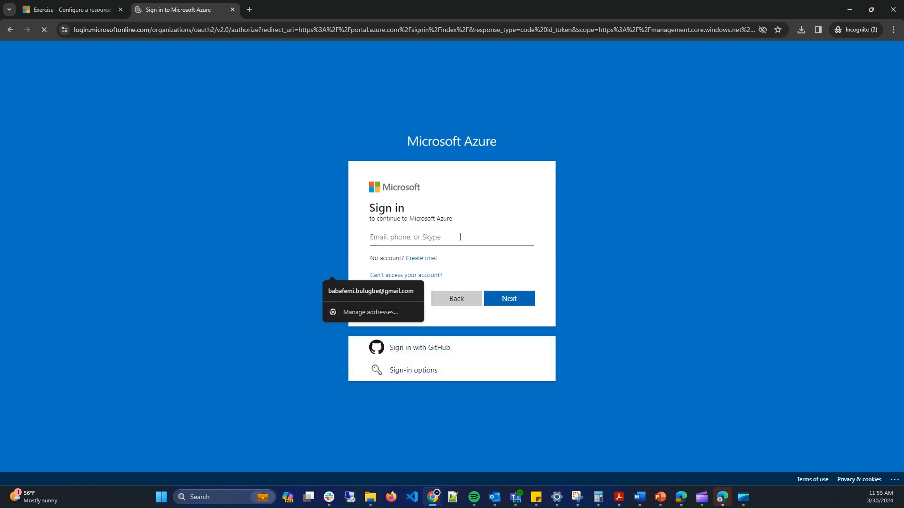
left_click(461, 237)
left_click(490, 276)
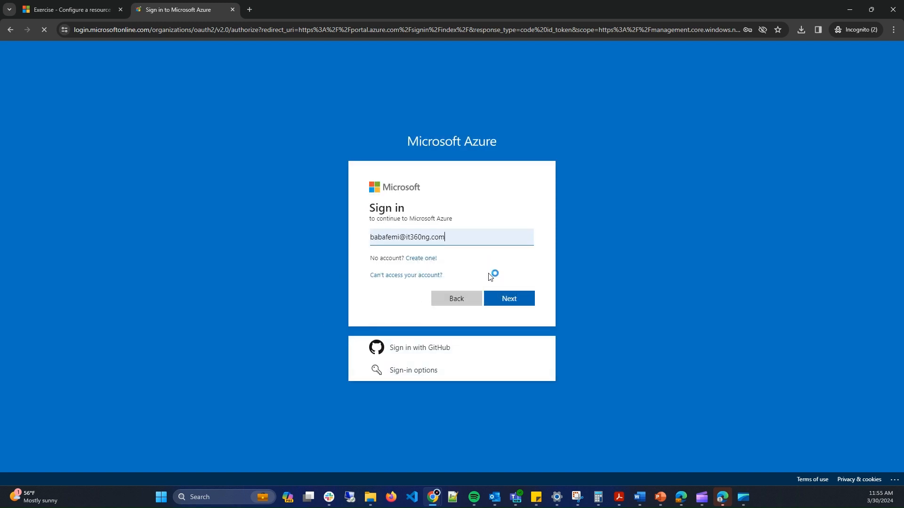
left_click(509, 298)
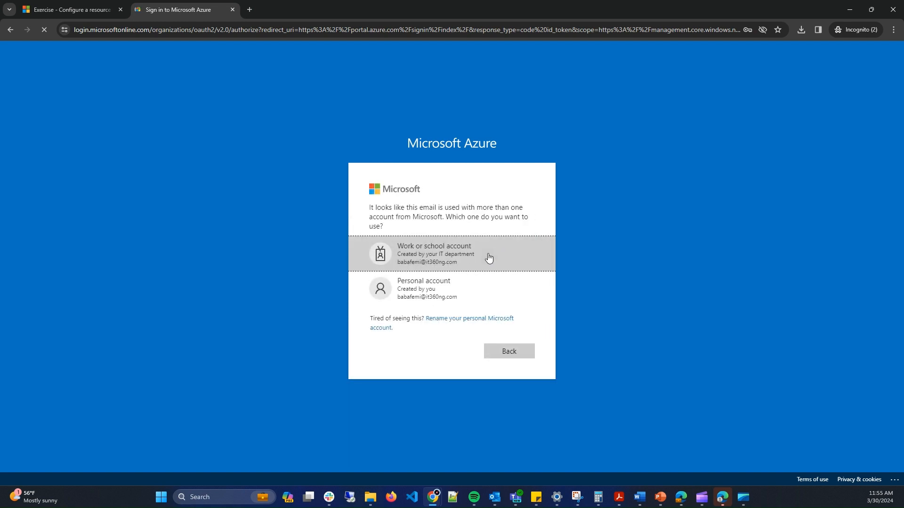
left_click(488, 257)
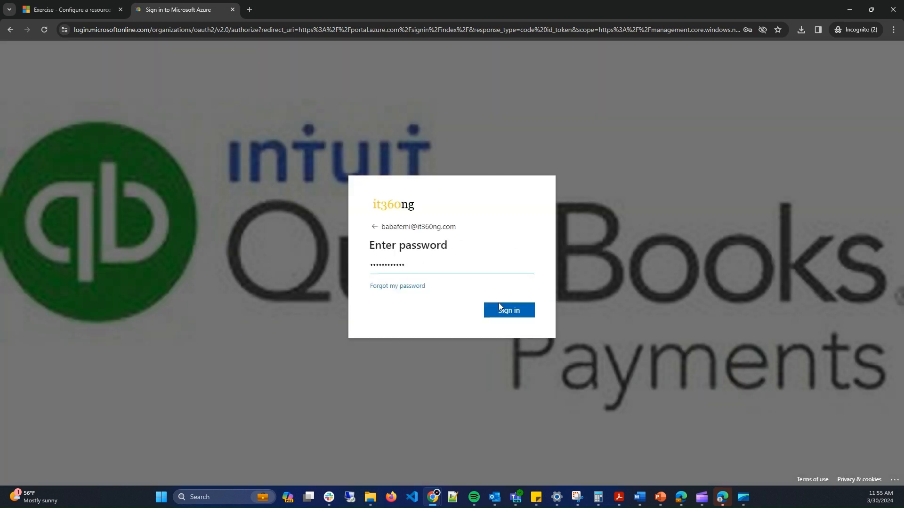
left_click(500, 307)
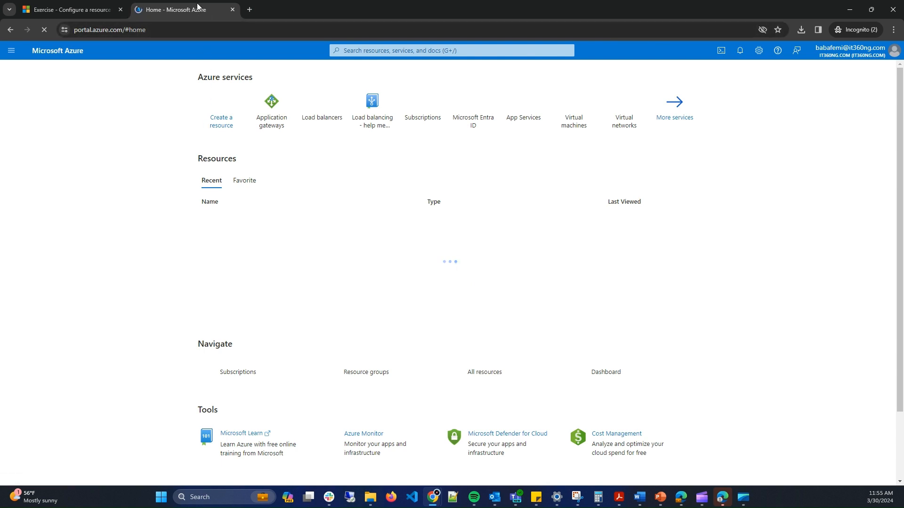
Detach the Azure portal into its own window and tile it side by side with the exercise page showing Task 1.
left_click_drag(198, 6, 903, 188)
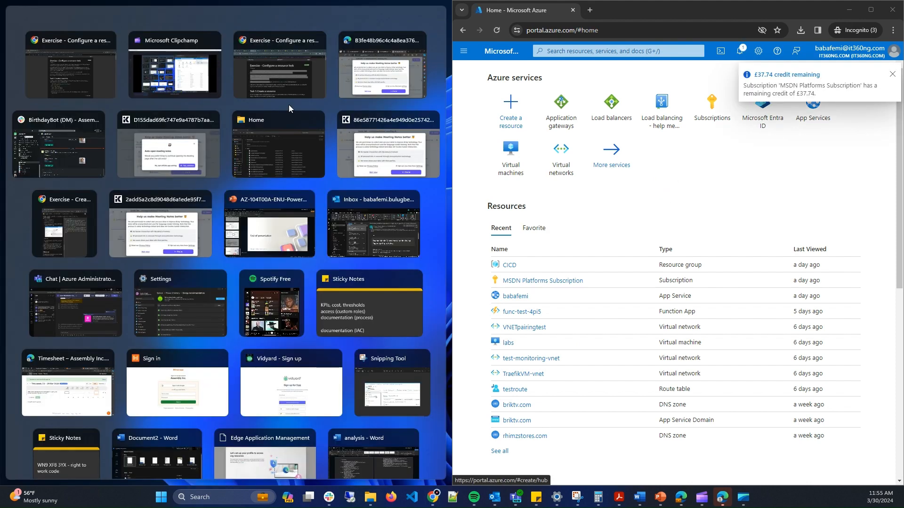
left_click(52, 69)
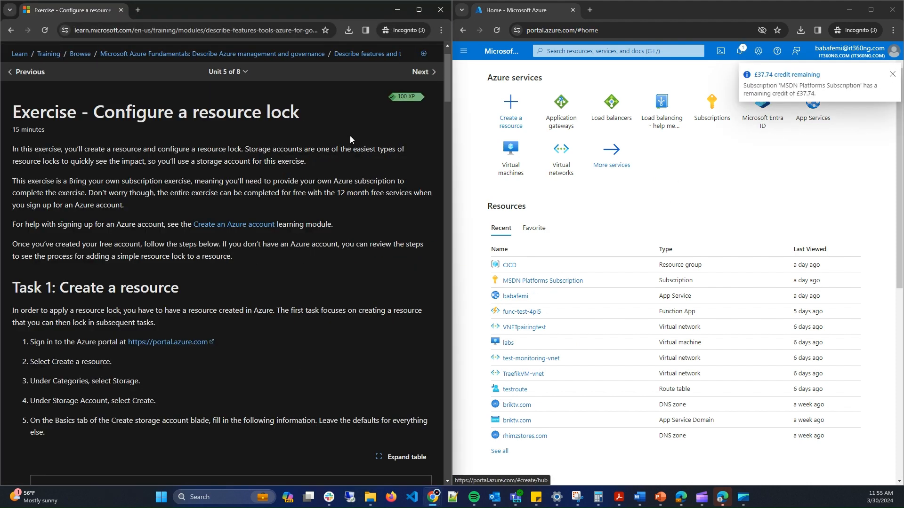
scroll(216, 302, "down", 3)
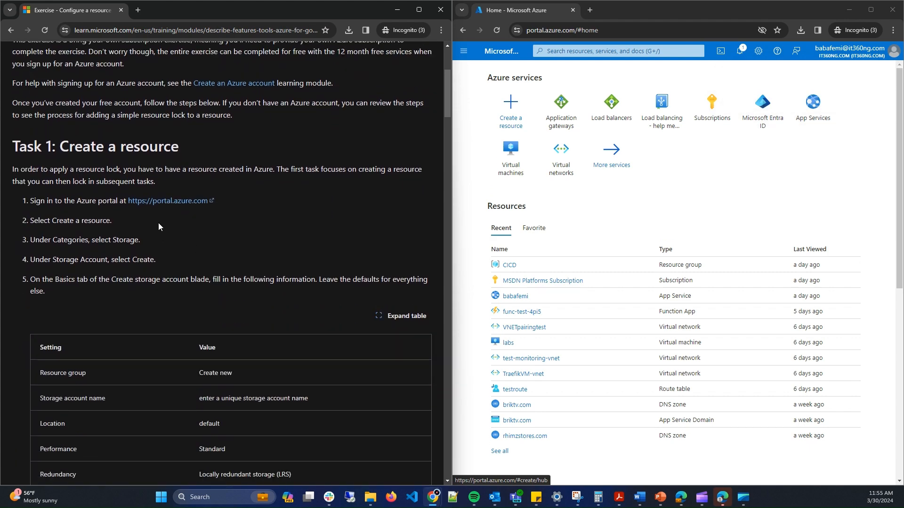
Start creating a new Storage account resource from the Storage category in the Azure portal.
mouse_move(518, 167)
left_click(607, 50)
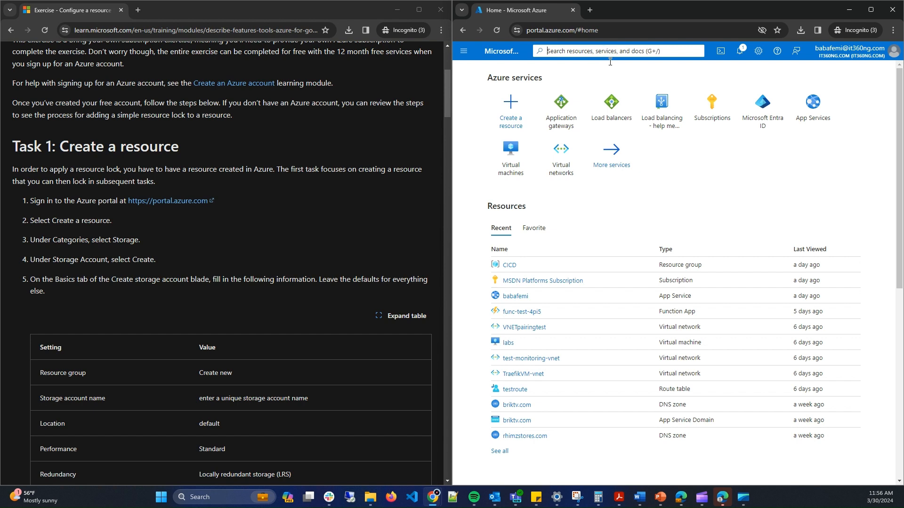
left_click(511, 116)
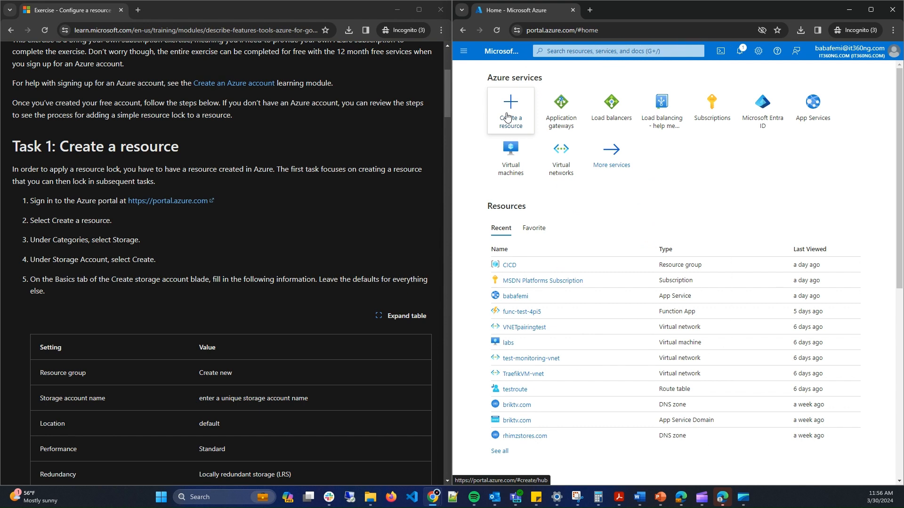
left_click(507, 116)
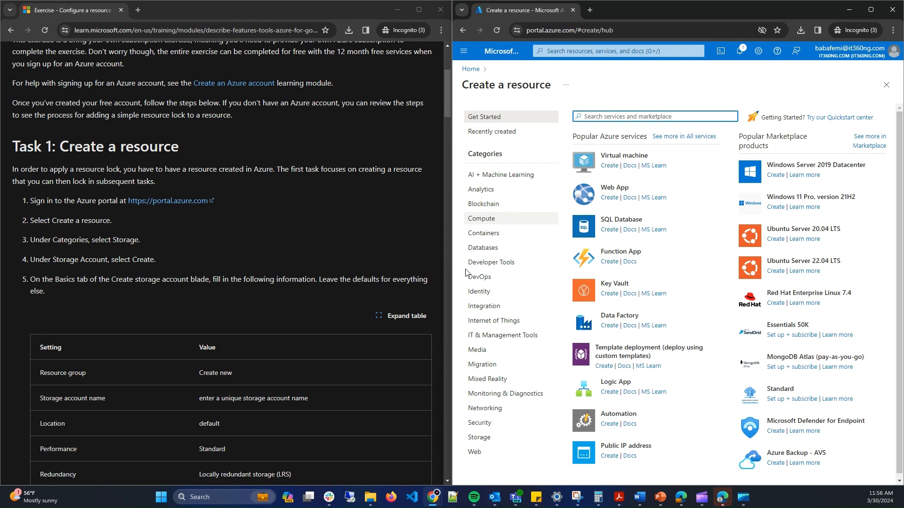
left_click(482, 442)
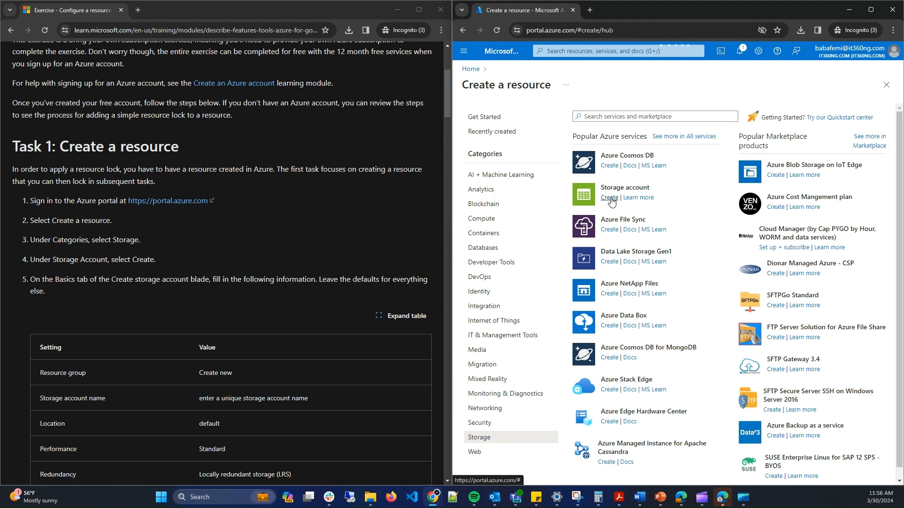
left_click(610, 198)
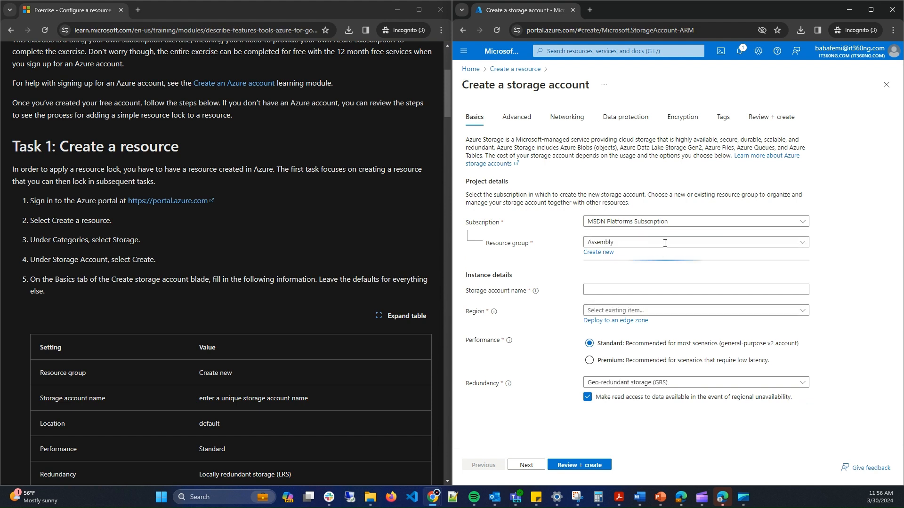
Assign the storage account to the test_group resource group and give it a unique name, adding a second b at the end.
left_click(617, 244)
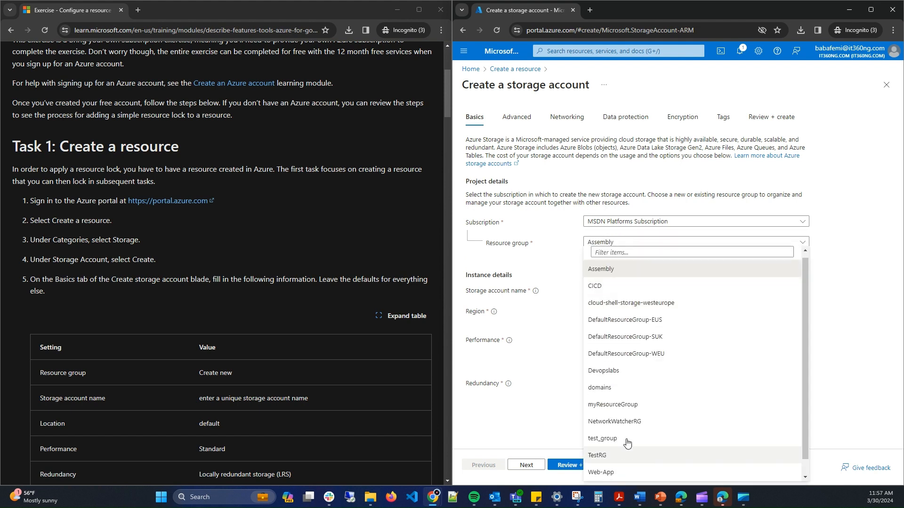
left_click(629, 443)
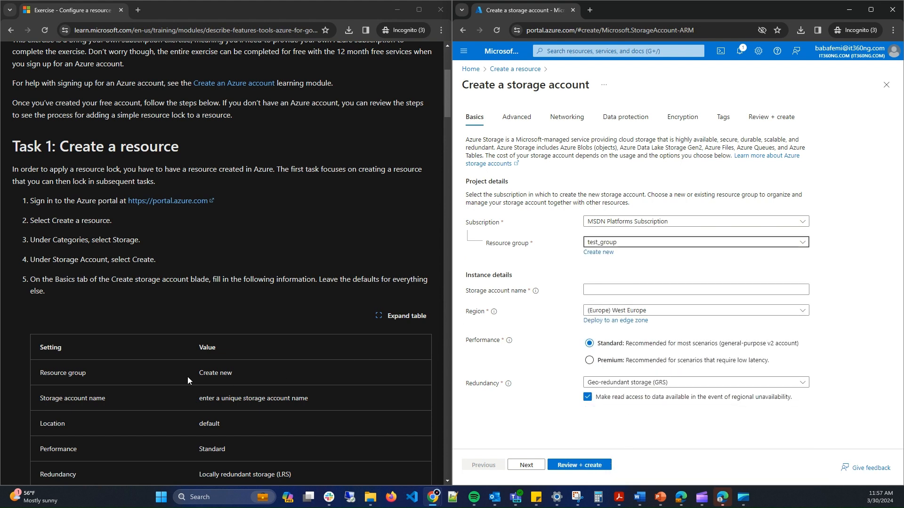
scroll(188, 381, "down", 1)
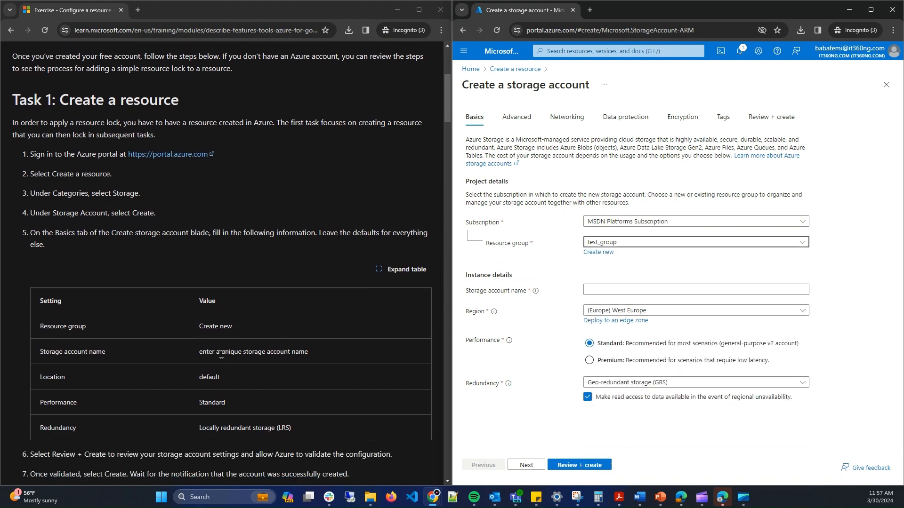
left_click(660, 295)
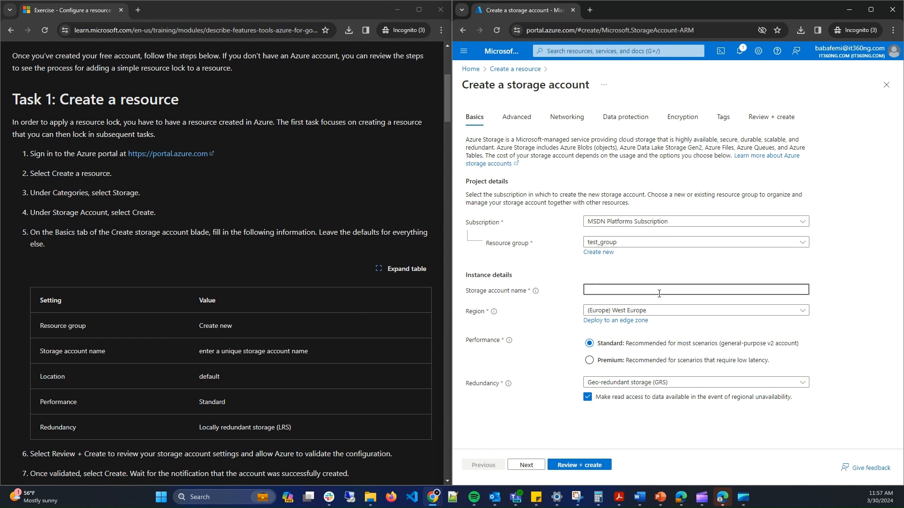
type("babafemib")
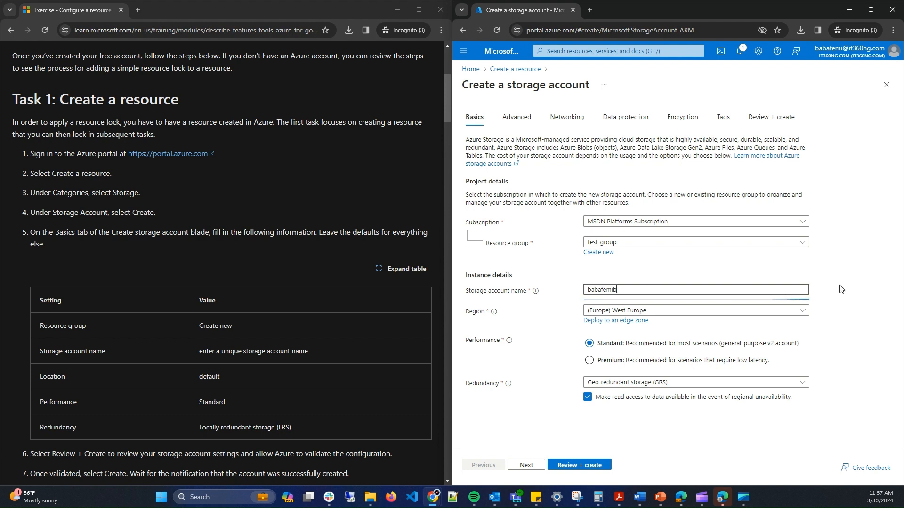
left_click(845, 284)
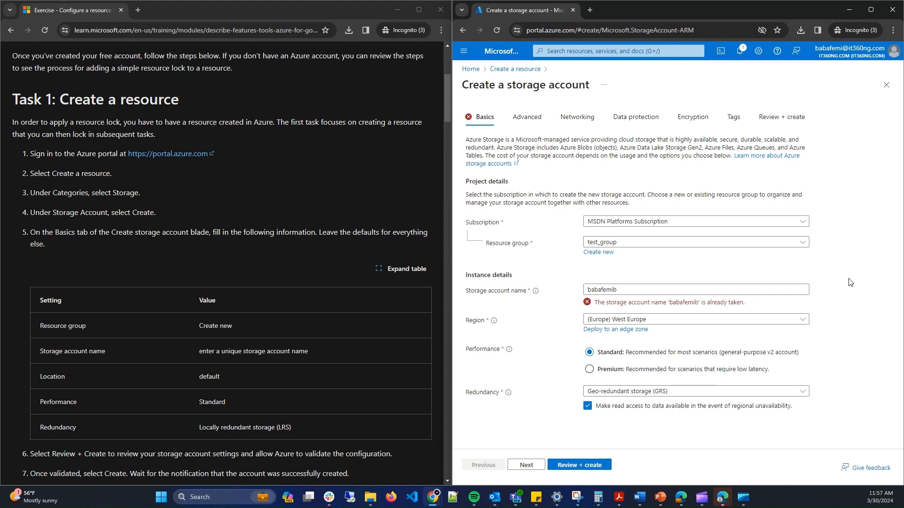
left_click(655, 291)
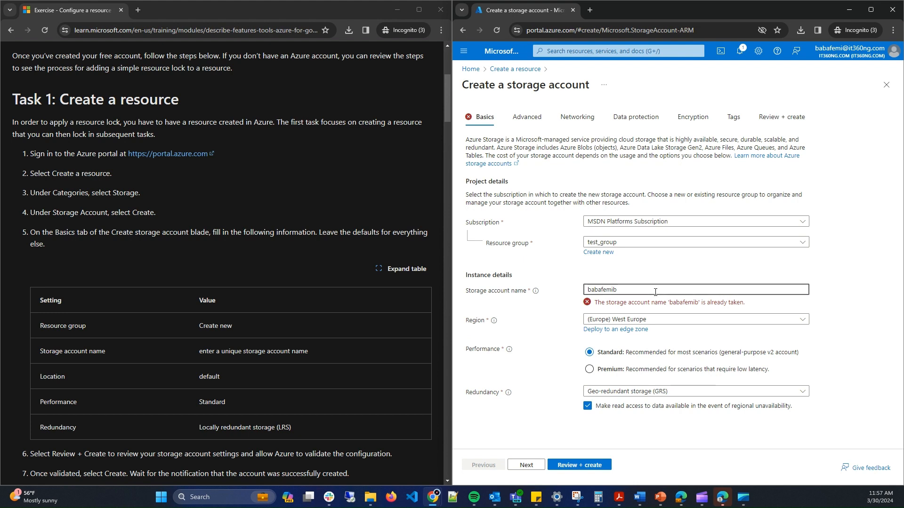
type("b")
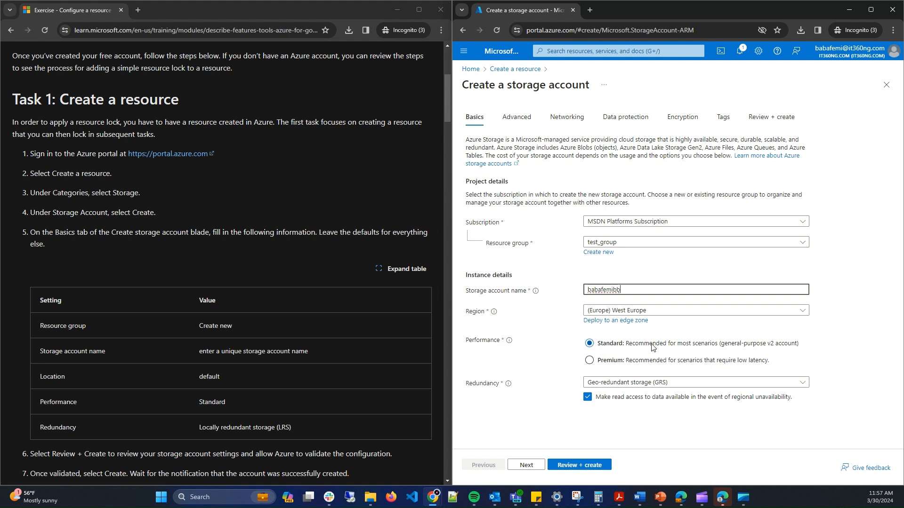
Set the redundancy to Locally-redundant storage (LRS) and submit the storage account settings for review.
left_click(614, 385)
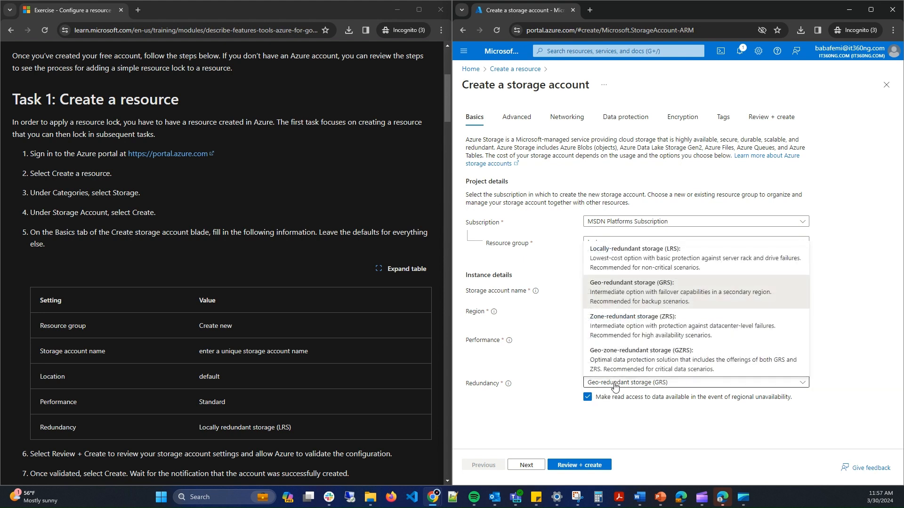
left_click(644, 262)
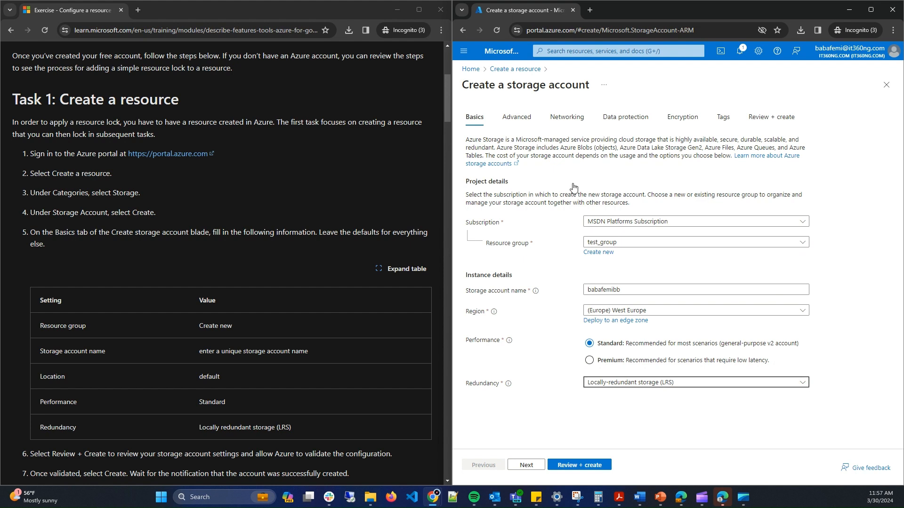
scroll(144, 303, "down", 3)
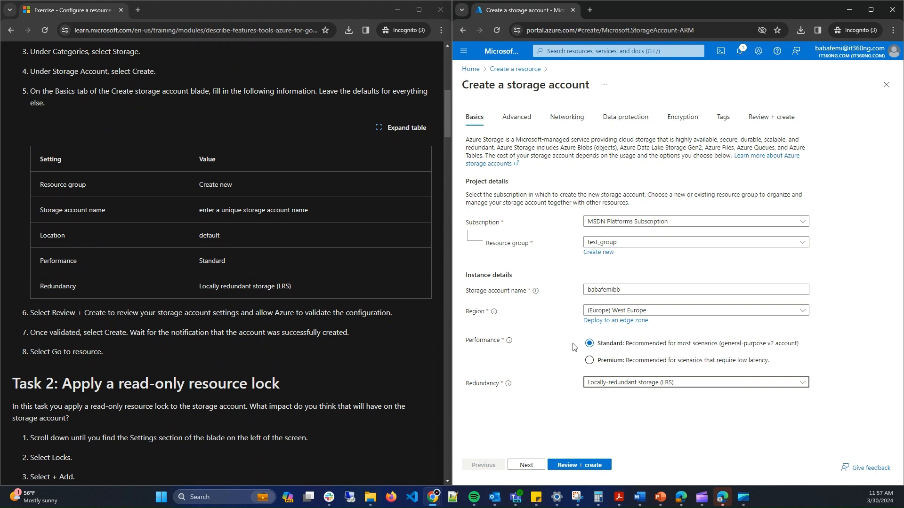
left_click(576, 467)
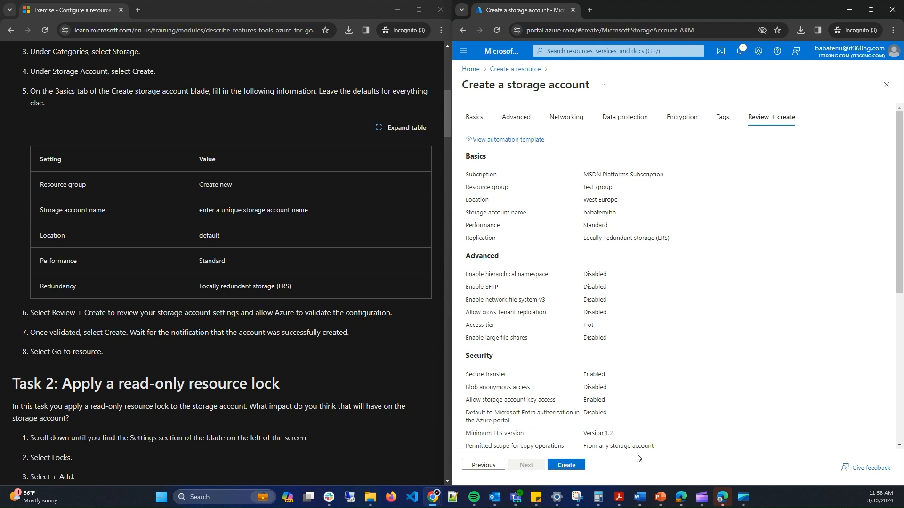
Create the storage account with the reviewed settings and go to the deployed resource.
left_click(572, 467)
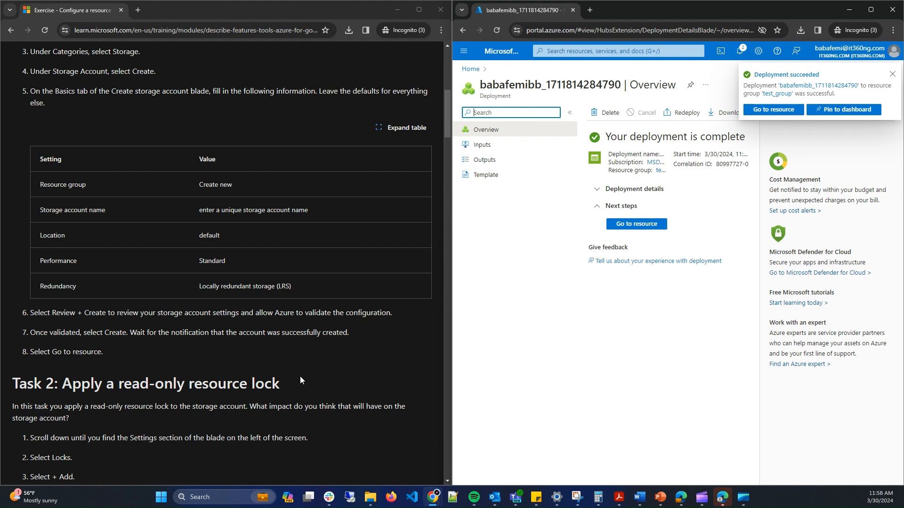
scroll(298, 376, "down", 2)
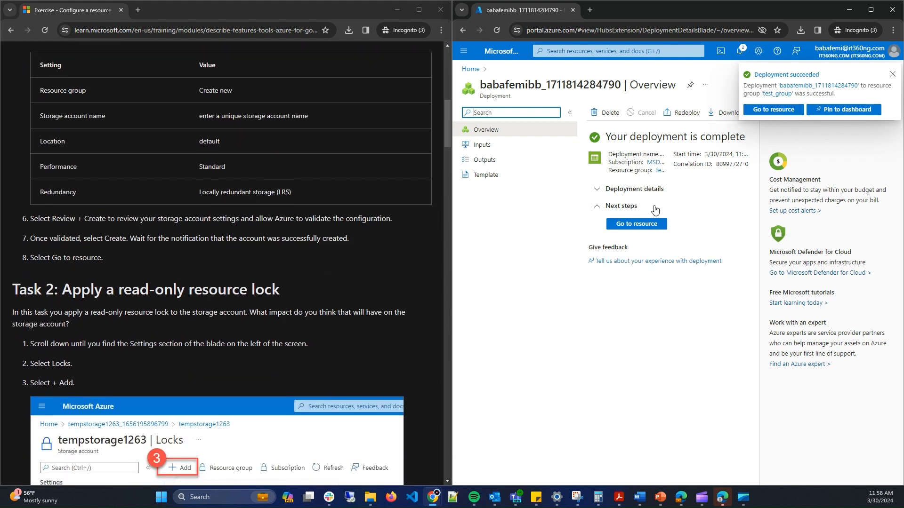
left_click(658, 227)
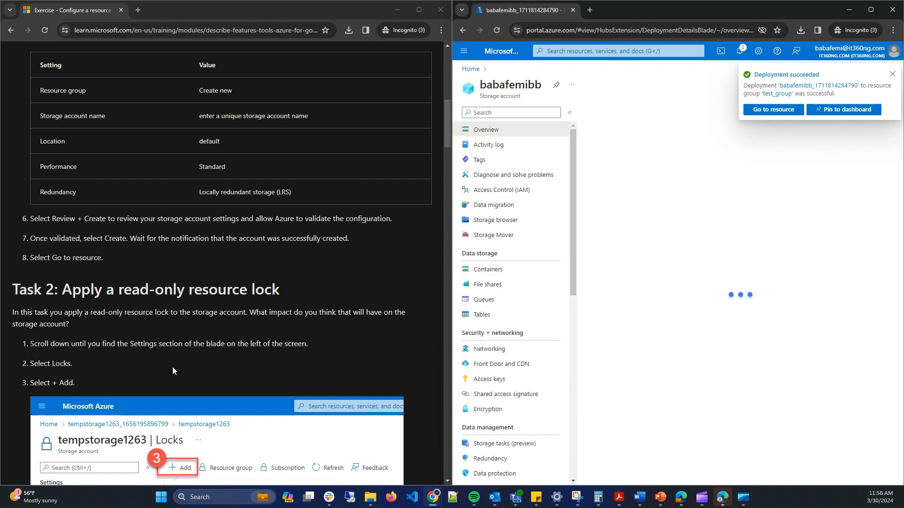
Follow the Task 2 instructions and open the Locks settings of the new storage account.
scroll(177, 360, "down", 1)
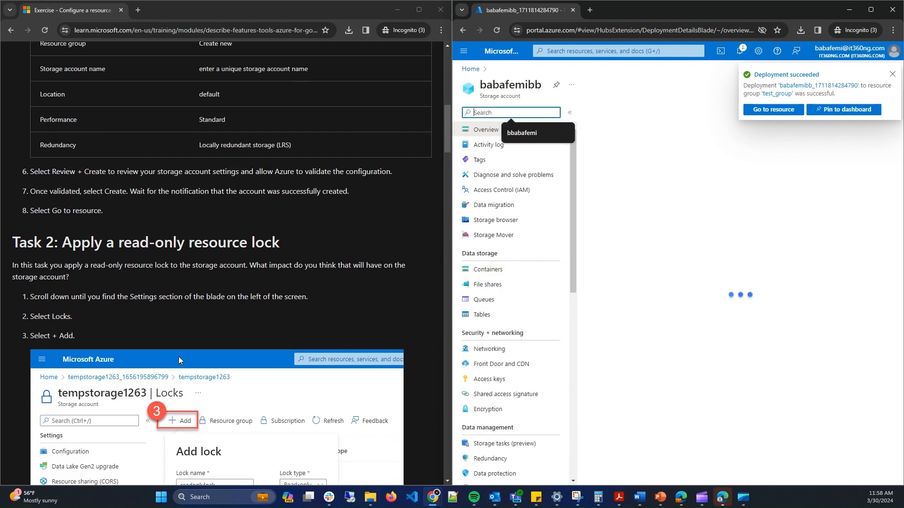
scroll(179, 357, "down", 2)
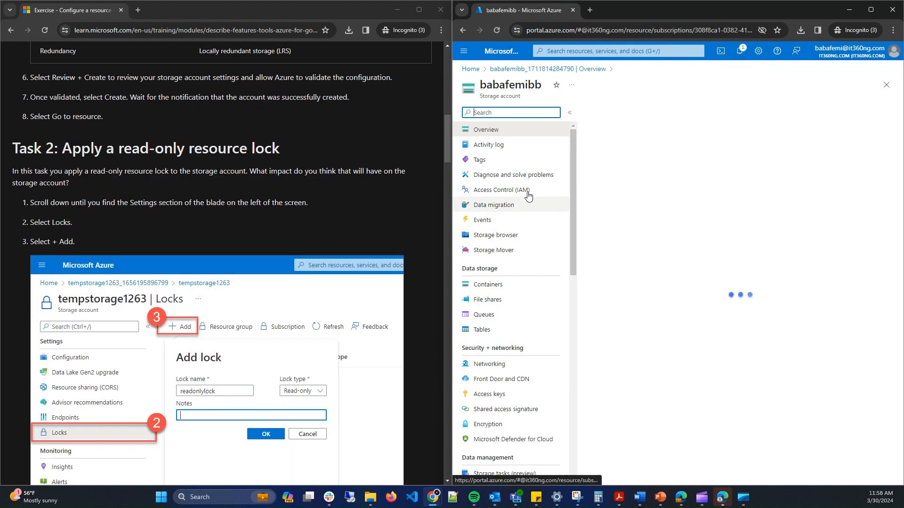
scroll(532, 215, "down", 2)
scroll(532, 215, "down", 3)
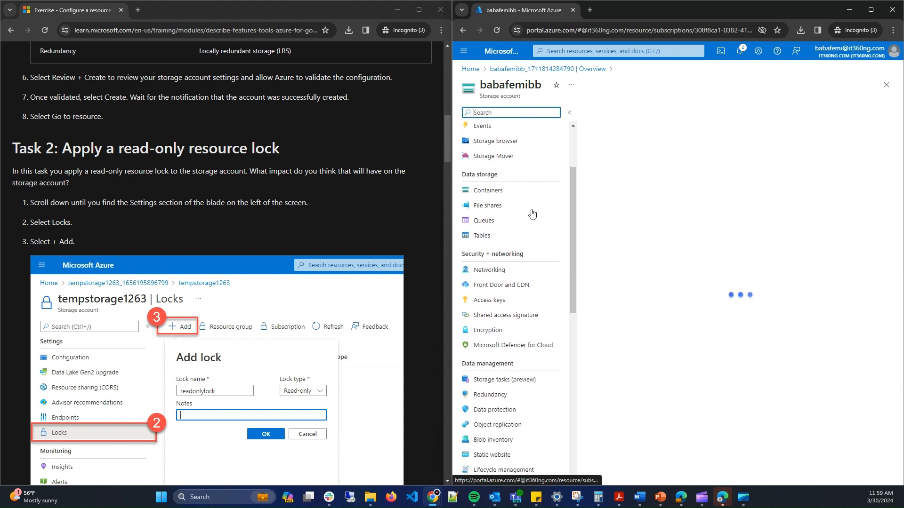
scroll(532, 214, "down", 2)
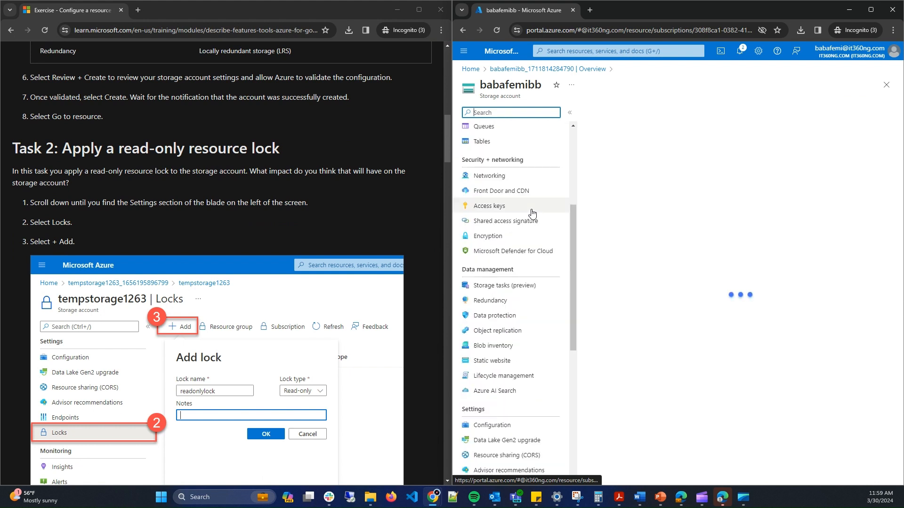
scroll(532, 214, "down", 4)
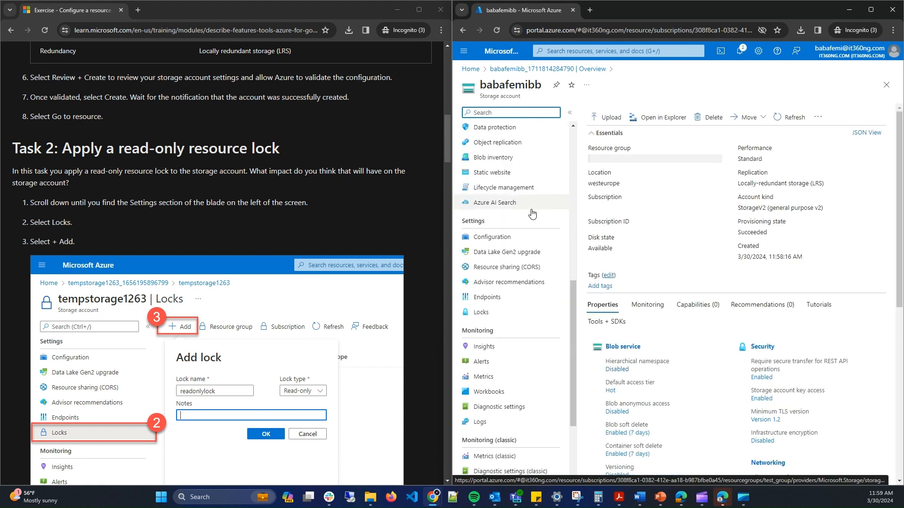
left_click(516, 320)
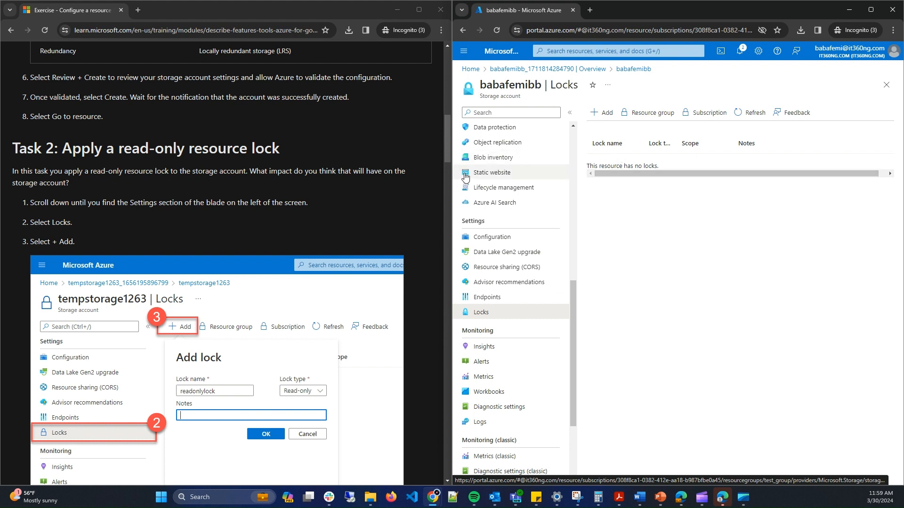
Add a Read-only lock named readonlylock to the storage account with the note "Users not able to modify".
scroll(307, 280, "down", 2)
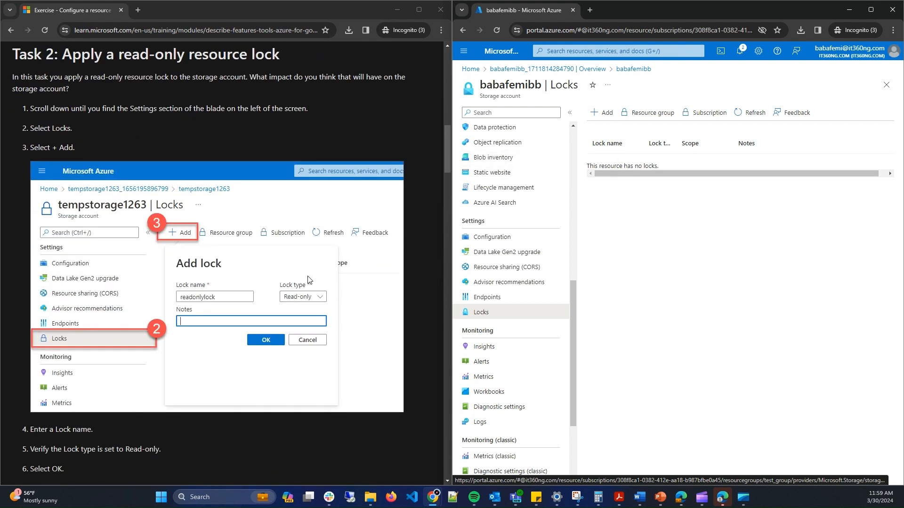
scroll(309, 280, "down", 1)
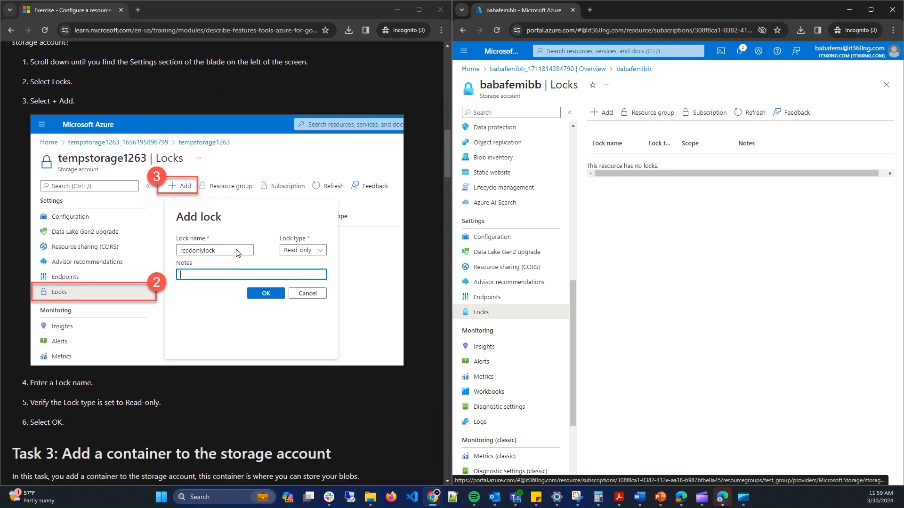
scroll(238, 254, "up", 1)
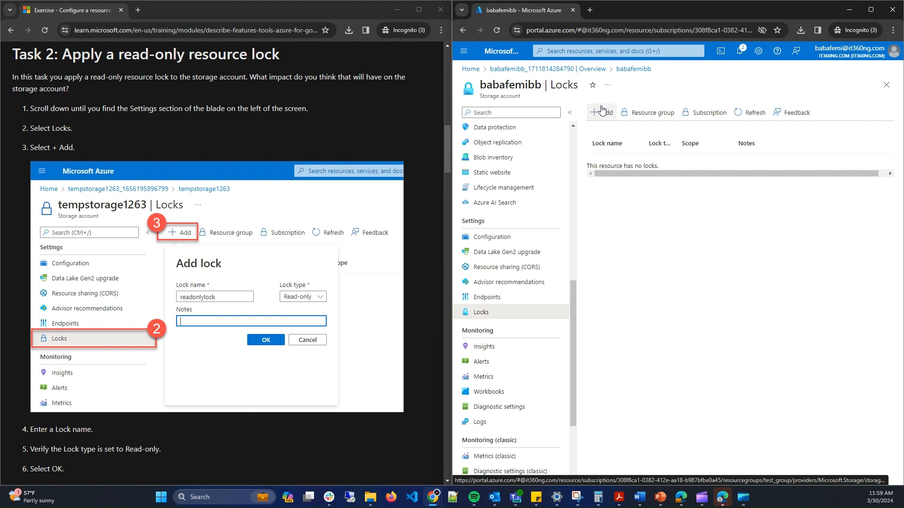
left_click(602, 111)
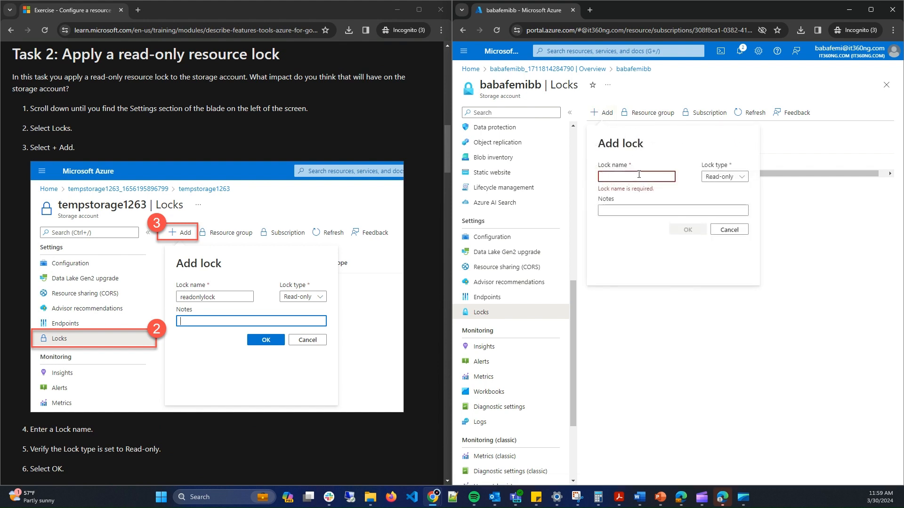
type("read")
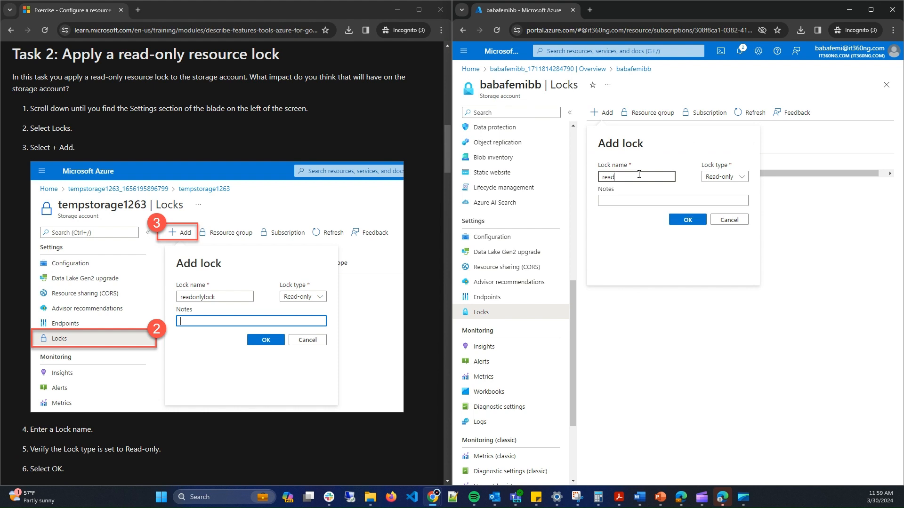
type("onlylock")
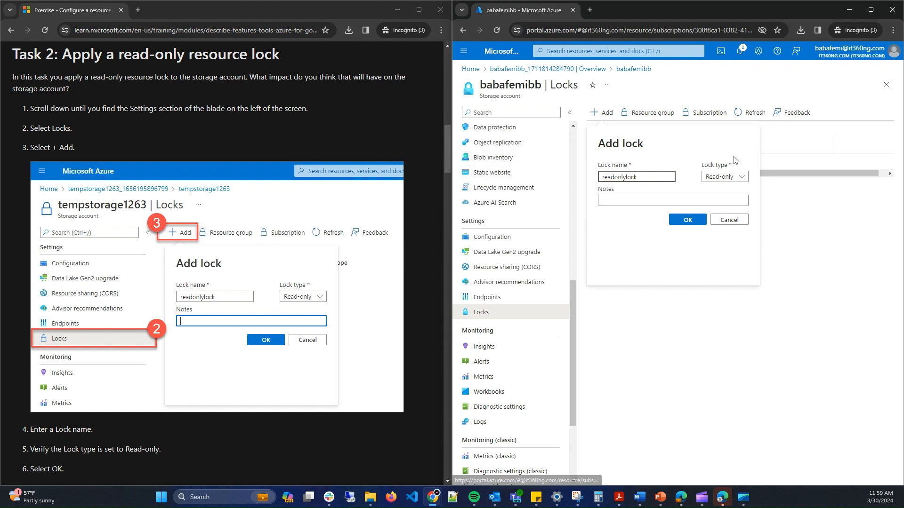
left_click(649, 200)
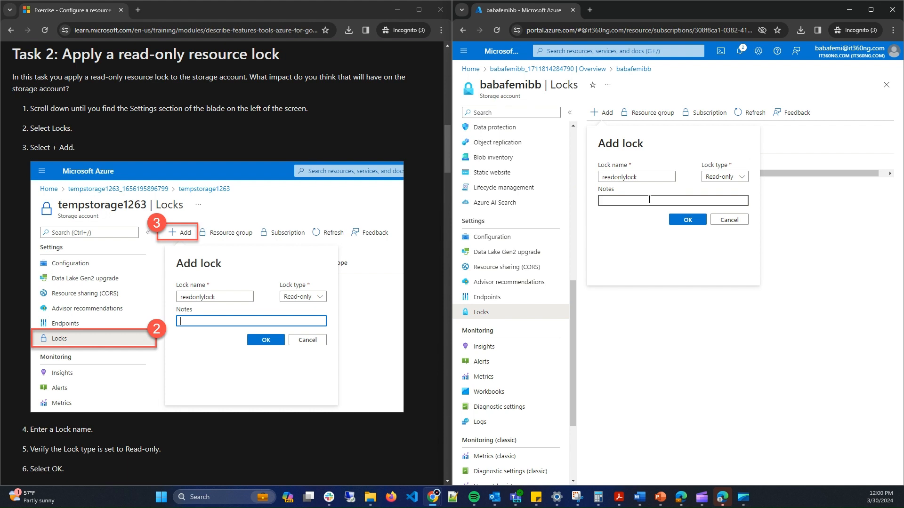
type("Users not able to modify")
left_click(695, 221)
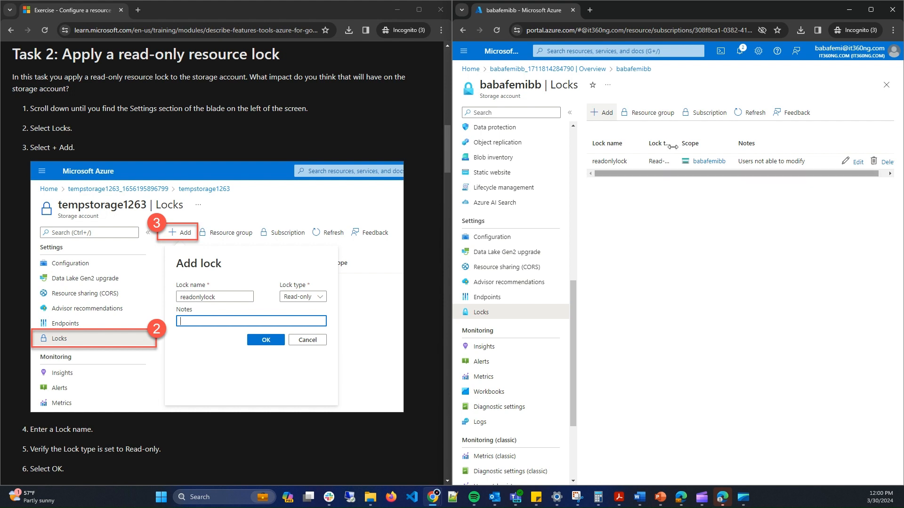
Read the Task 3 instructions and open the storage account's Containers page under Data storage.
scroll(213, 341, "down", 3)
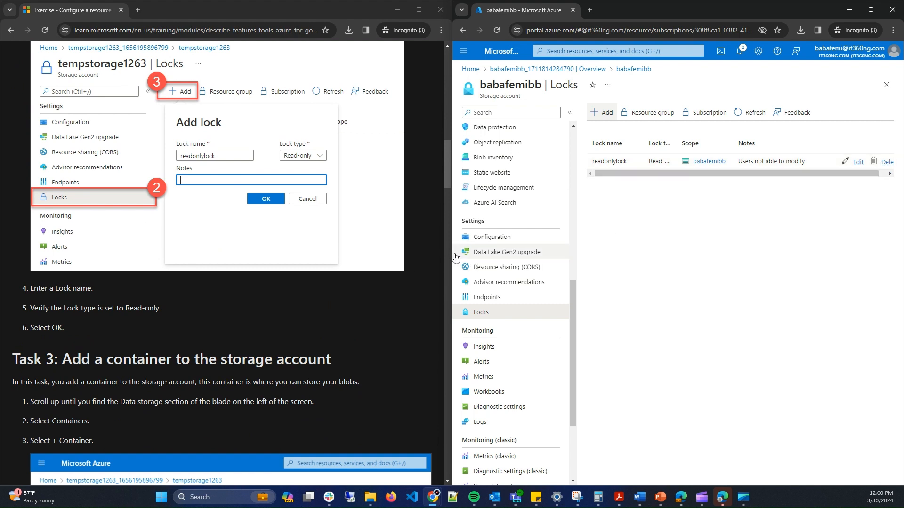
scroll(155, 295, "down", 3)
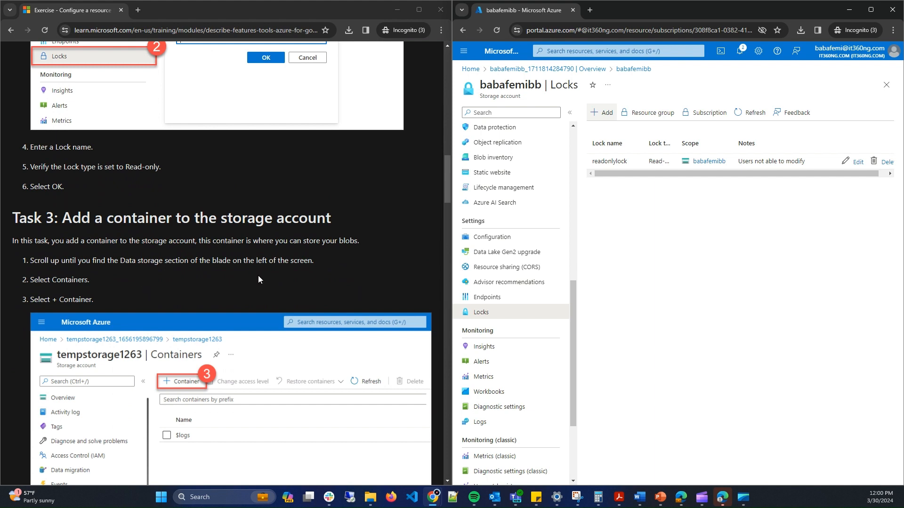
scroll(155, 289, "down", 3)
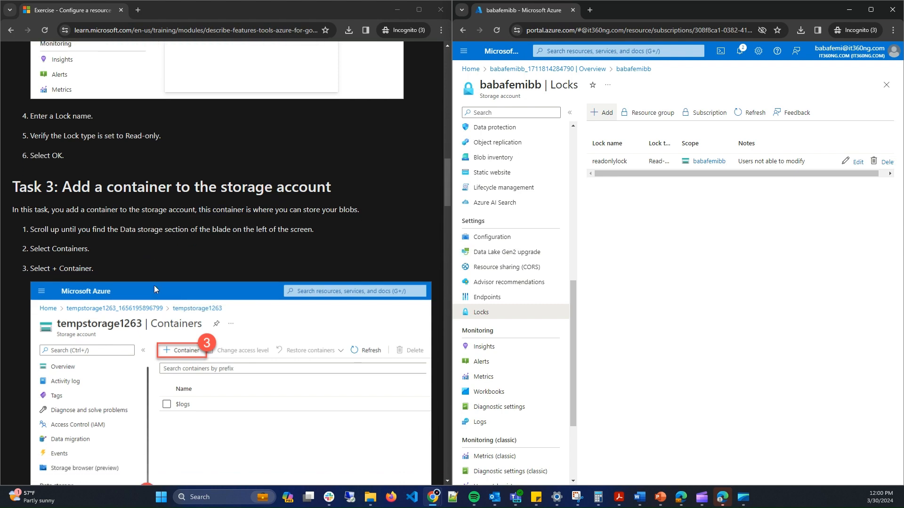
scroll(156, 289, "down", 1)
scroll(154, 285, "up", 1)
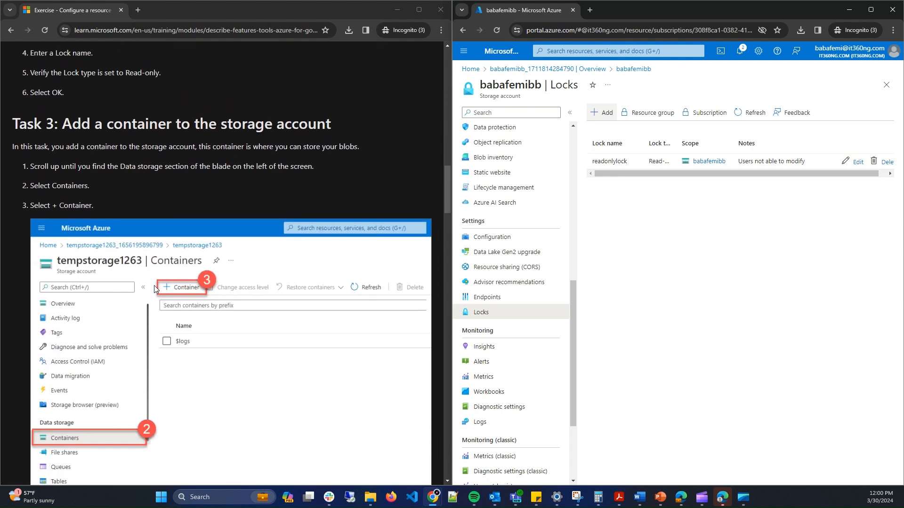
scroll(154, 285, "down", 2)
scroll(154, 289, "up", 2)
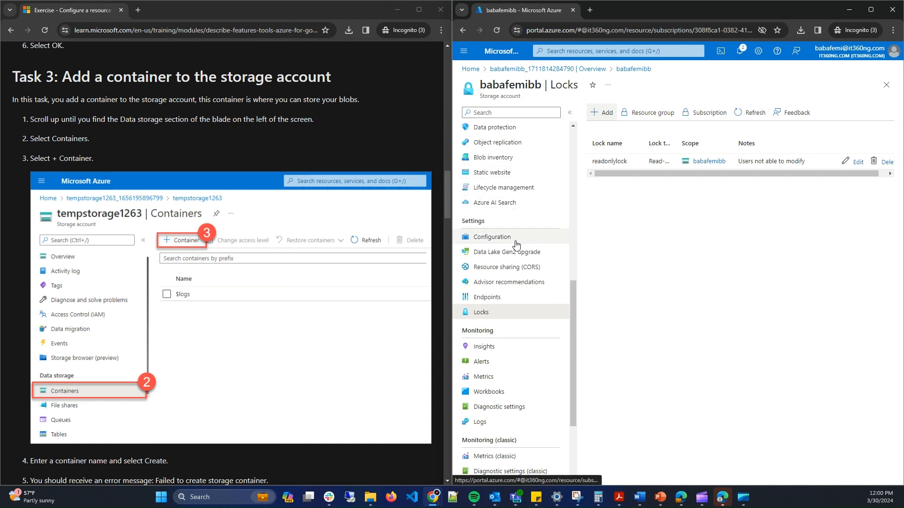
scroll(471, 236, "up", 8)
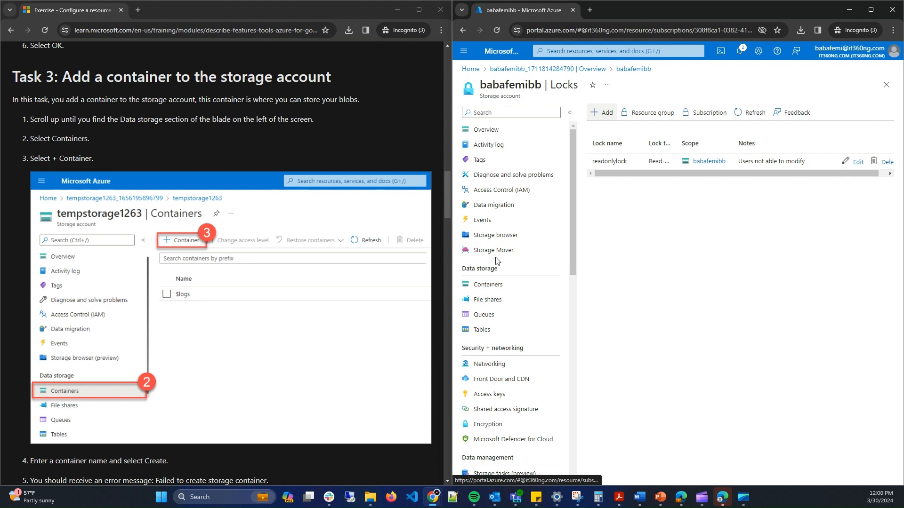
left_click(505, 287)
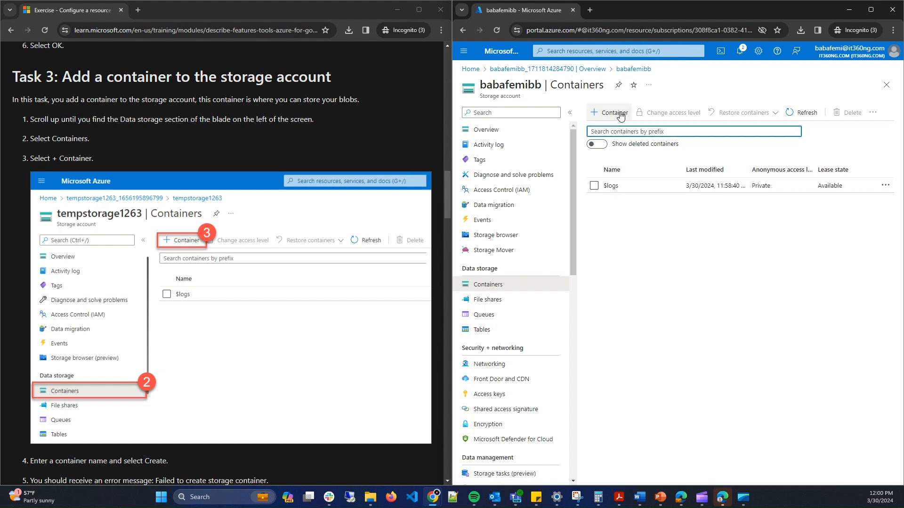
Try to create a new container using the suggested name from earlier entries, and dismiss the resulting notification.
left_click(620, 114)
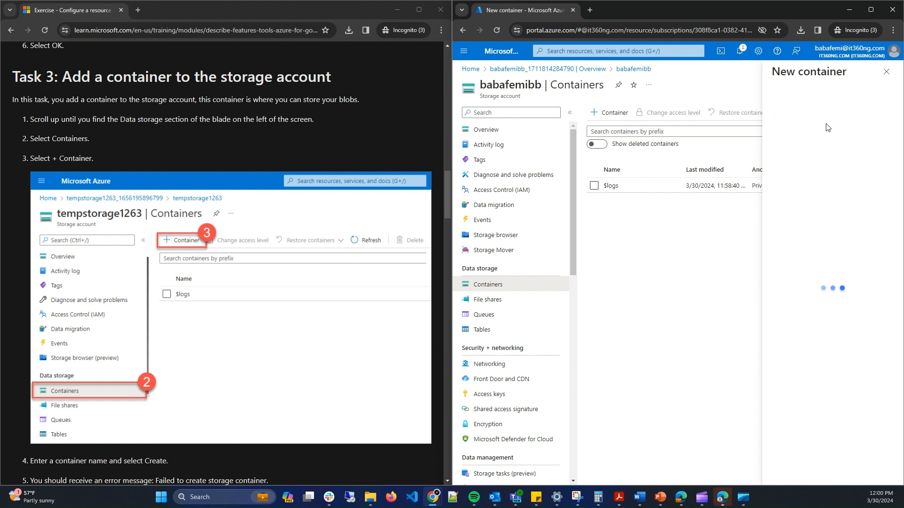
left_click(780, 116)
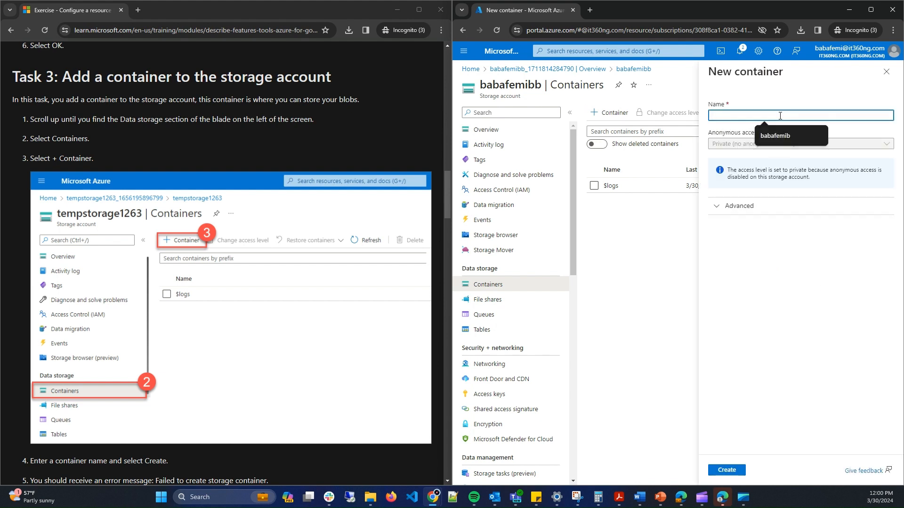
left_click(789, 143)
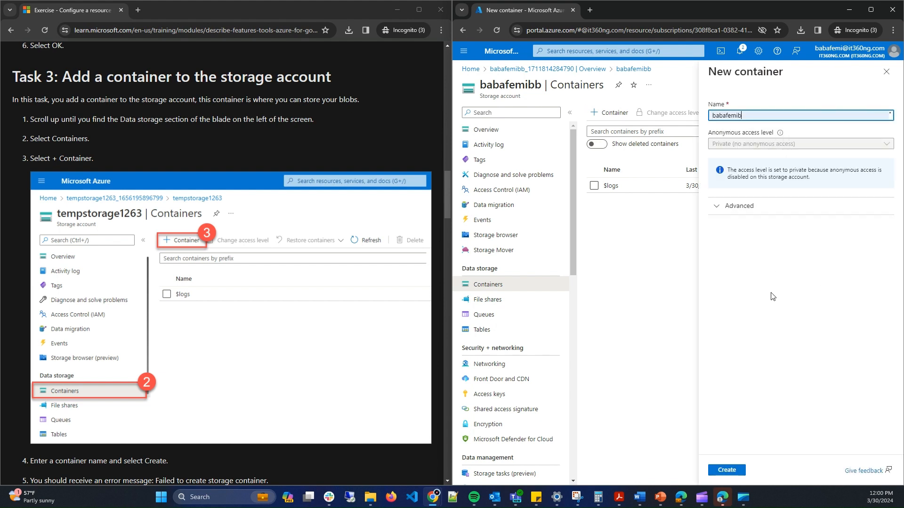
left_click(734, 468)
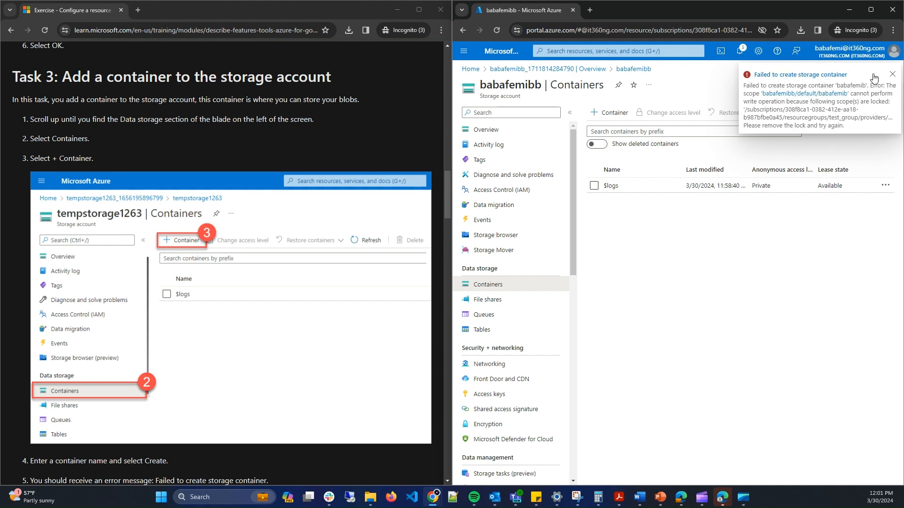
left_click(893, 74)
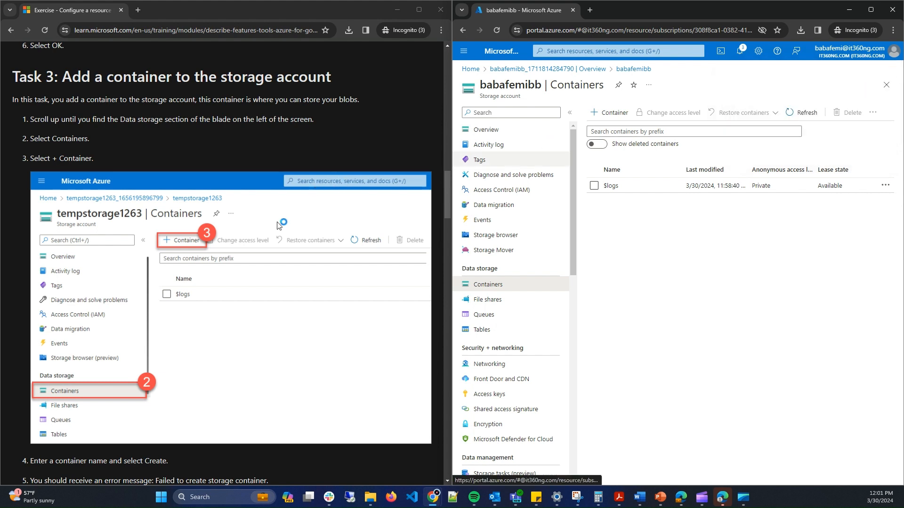
Read the Task 4 instructions, open the storage account's Locks settings and reload the page to refresh the lock list.
scroll(264, 264, "down", 3)
scroll(264, 263, "down", 6)
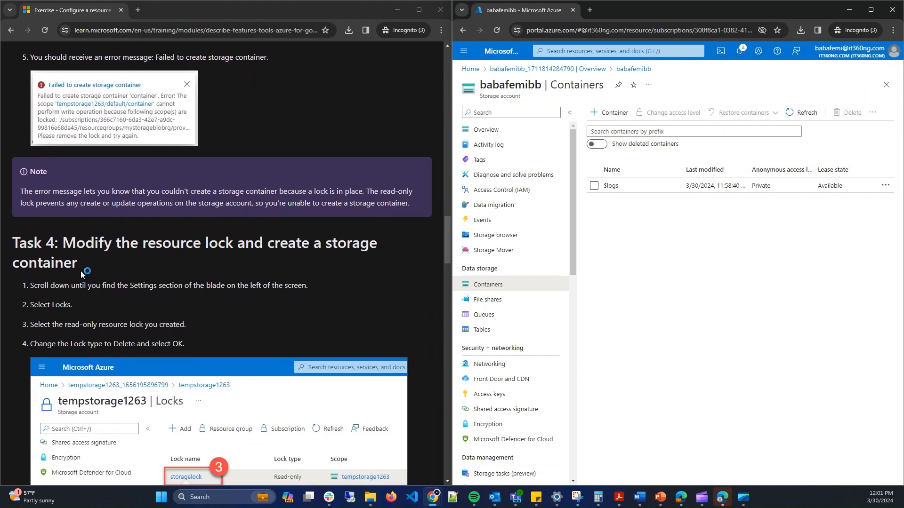
scroll(134, 245, "down", 2)
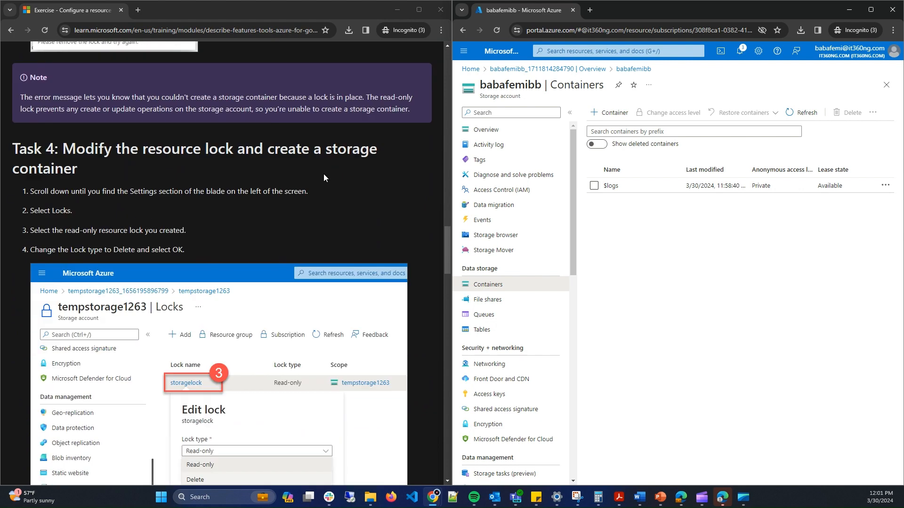
scroll(170, 285, "down", 2)
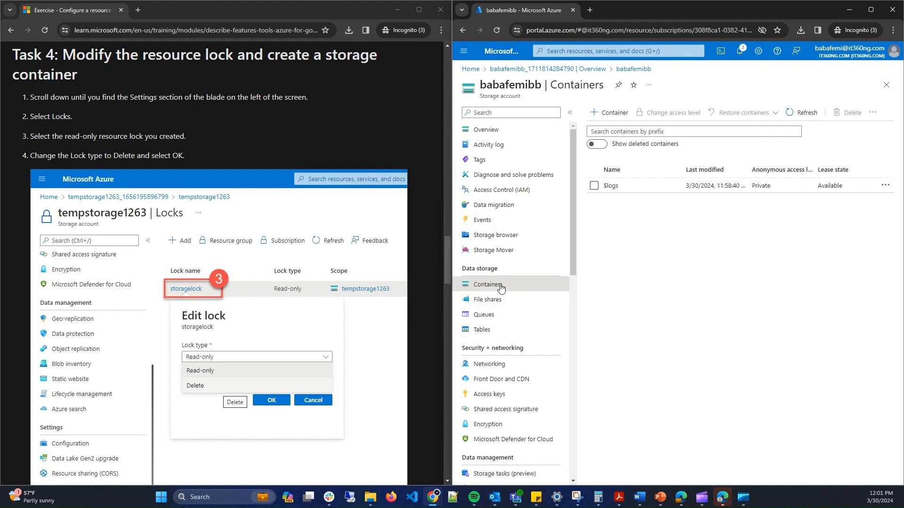
scroll(500, 293, "down", 3)
scroll(500, 293, "down", 5)
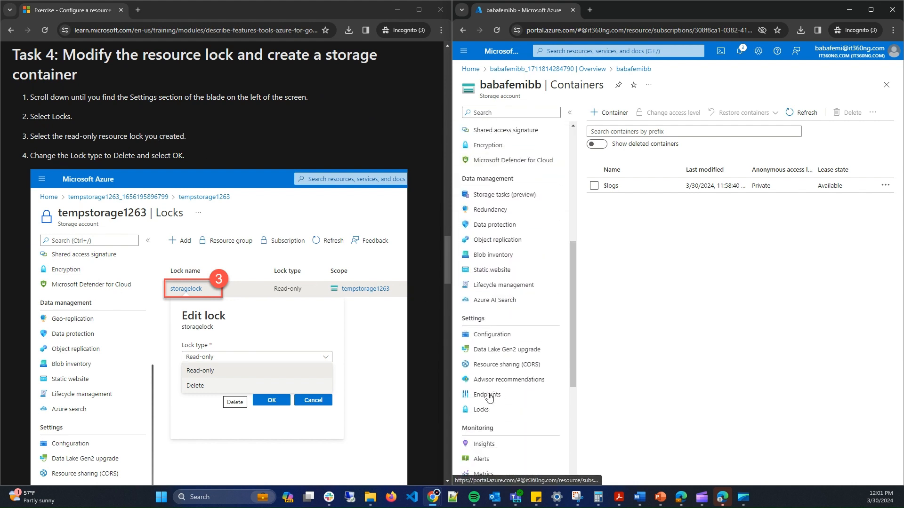
left_click(501, 312)
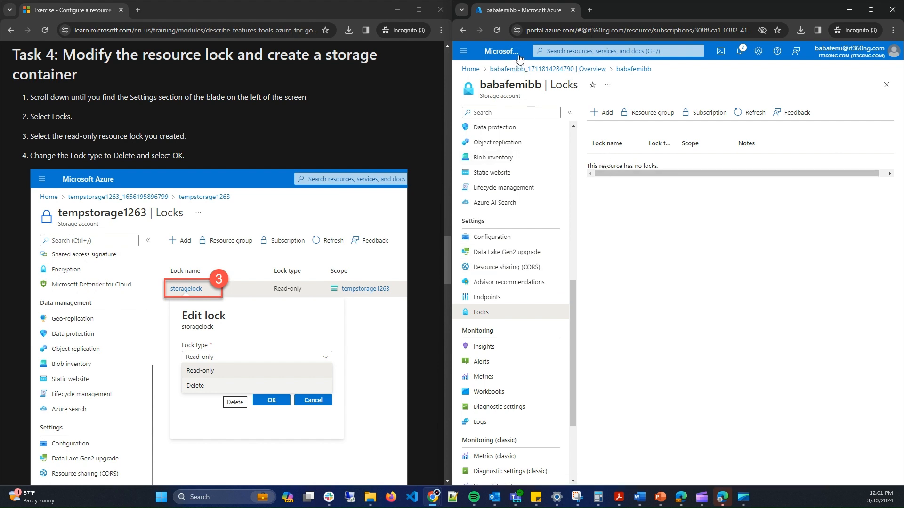
left_click(496, 31)
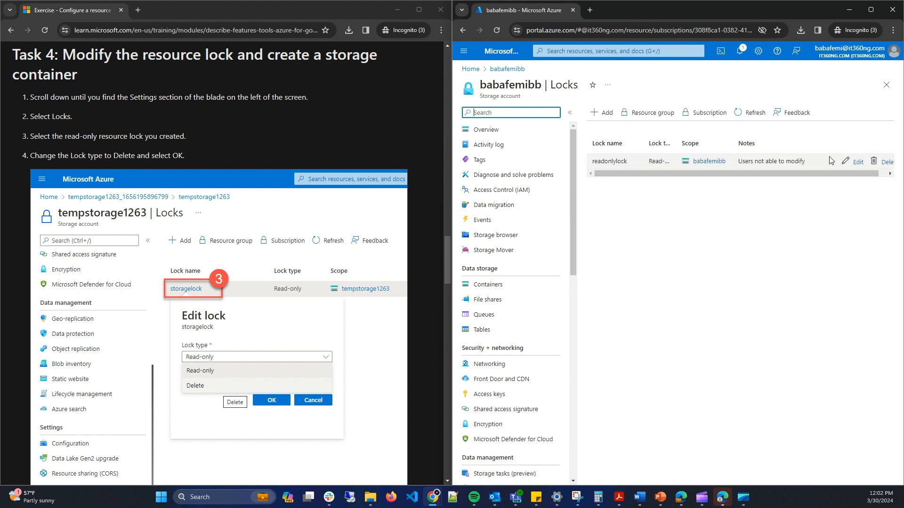
Edit readonlylock to use the Delete lock type and change its note to "Users not able to delete".
left_click(858, 165)
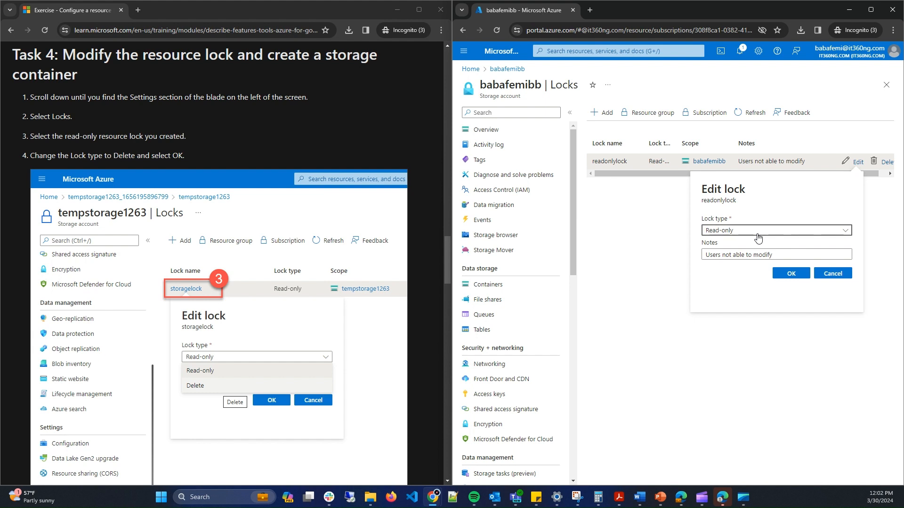
left_click(758, 230)
left_click(758, 258)
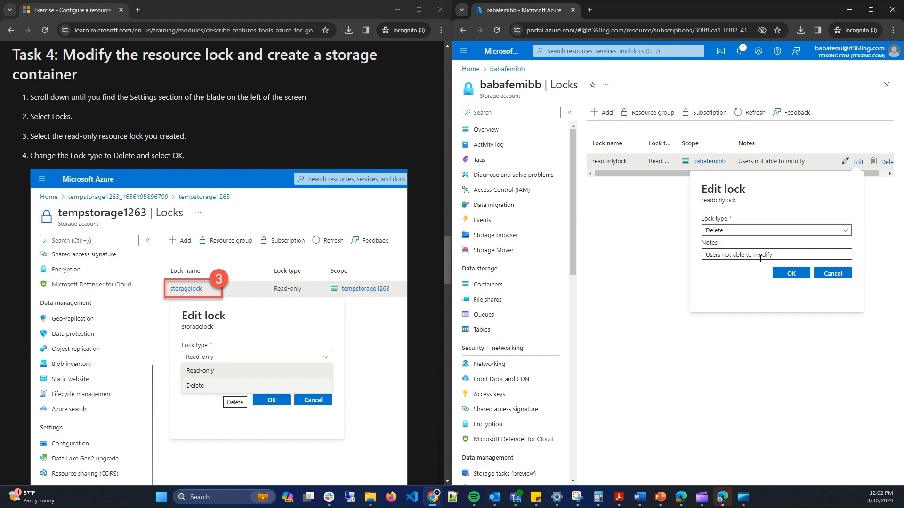
left_click_drag(793, 256, 753, 255)
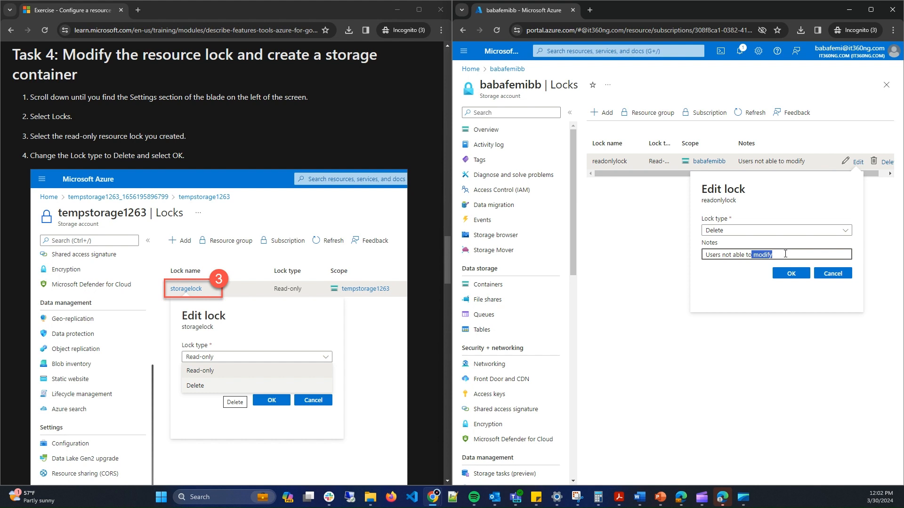
type("delete")
left_click(788, 275)
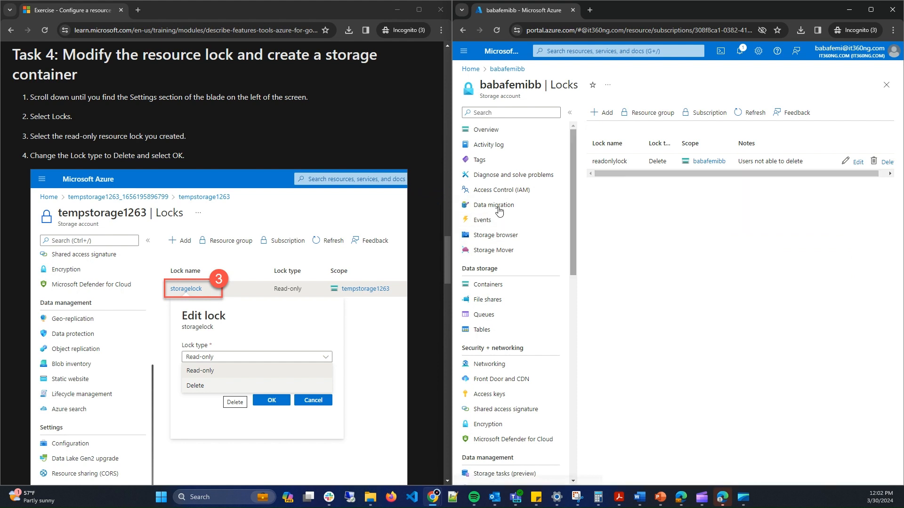
Create a new container in the storage account using the suggested name from earlier entries.
left_click(493, 290)
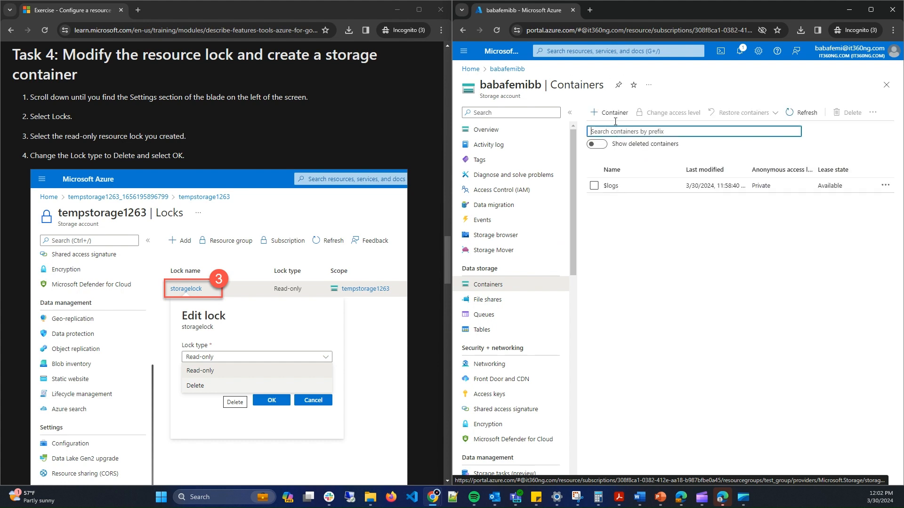
left_click(611, 113)
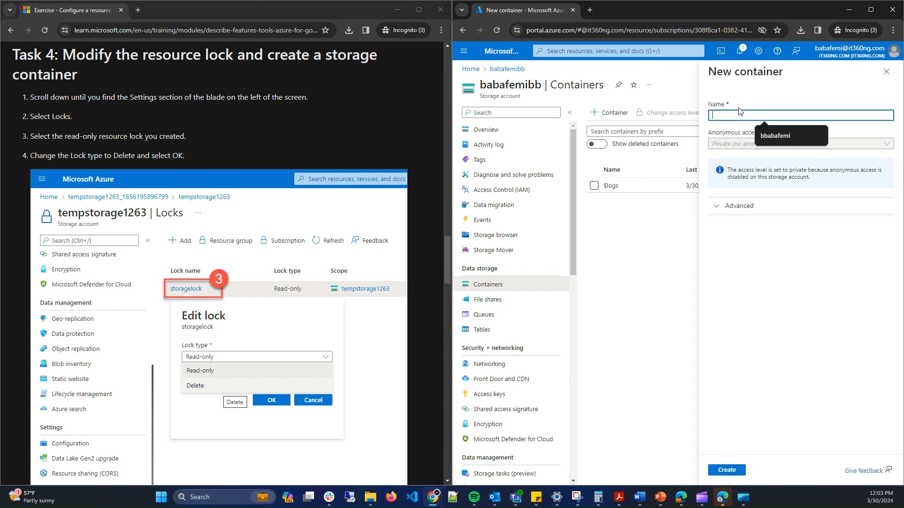
left_click(778, 130)
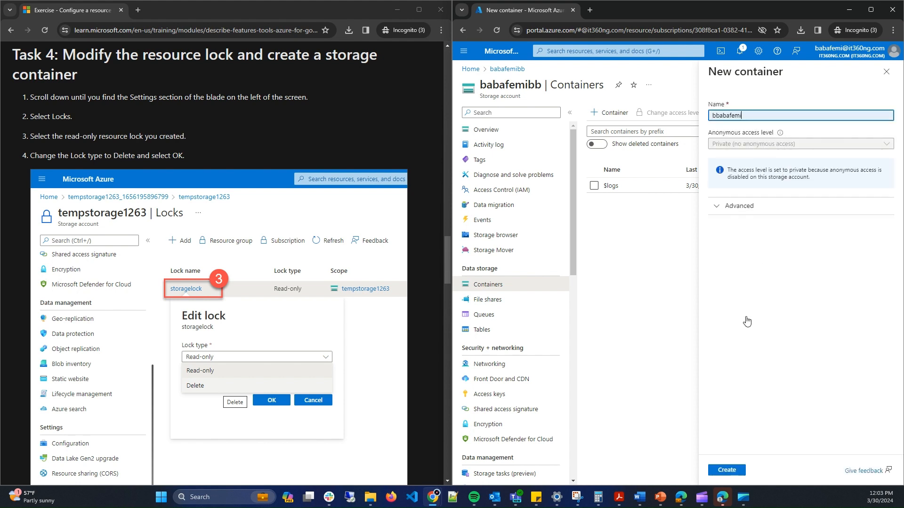
left_click(731, 471)
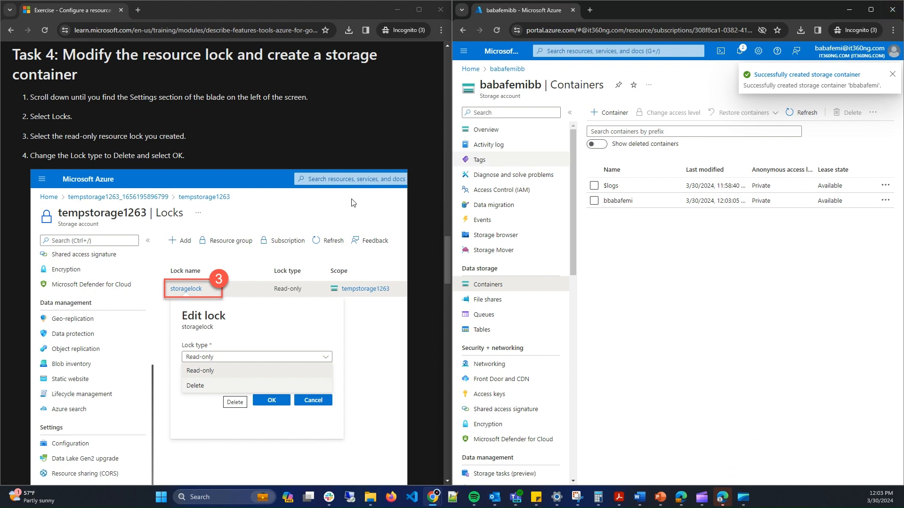
Read the Task 5 instructions, try to delete the storage account from its Overview page, and examine the notice in the deletion form.
scroll(312, 205, "down", 7)
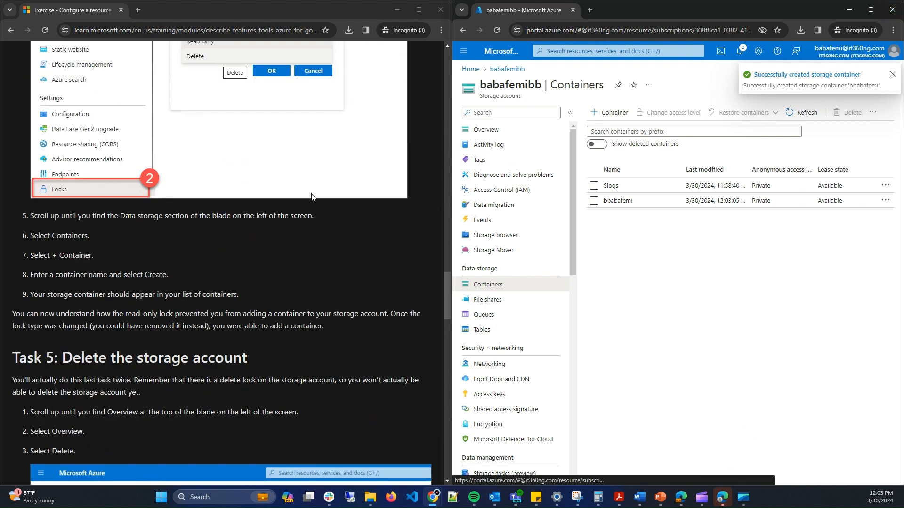
scroll(312, 198, "down", 2)
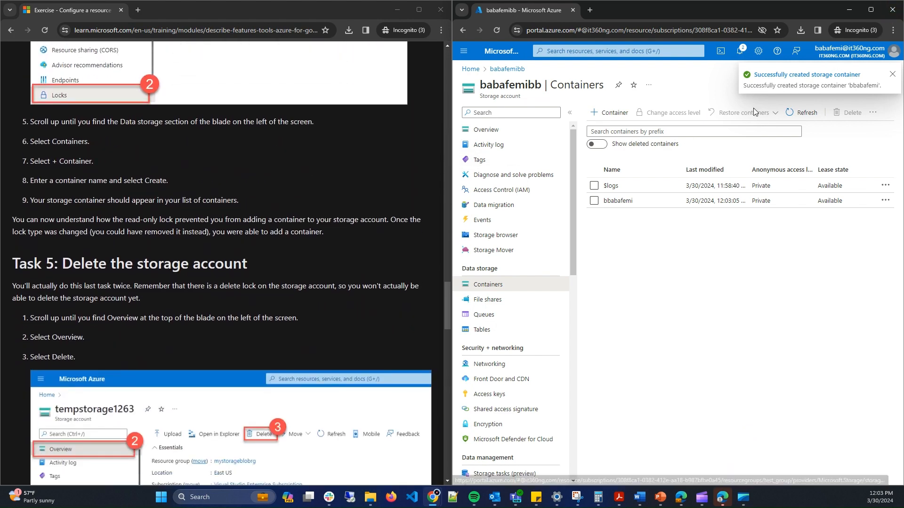
scroll(324, 201, "down", 4)
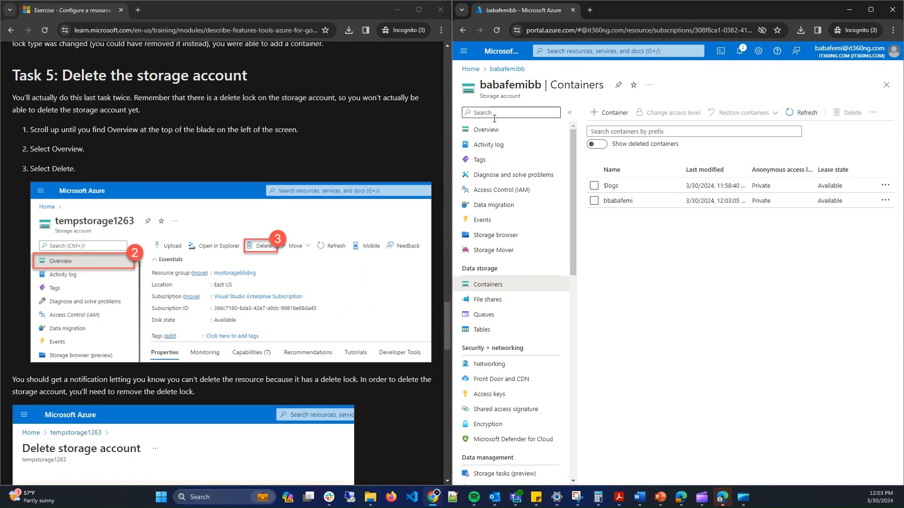
left_click(486, 130)
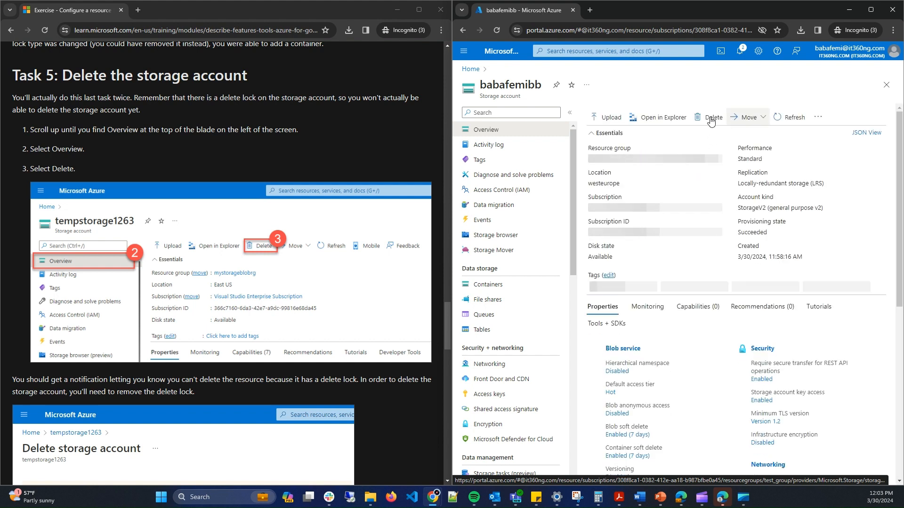
left_click(711, 117)
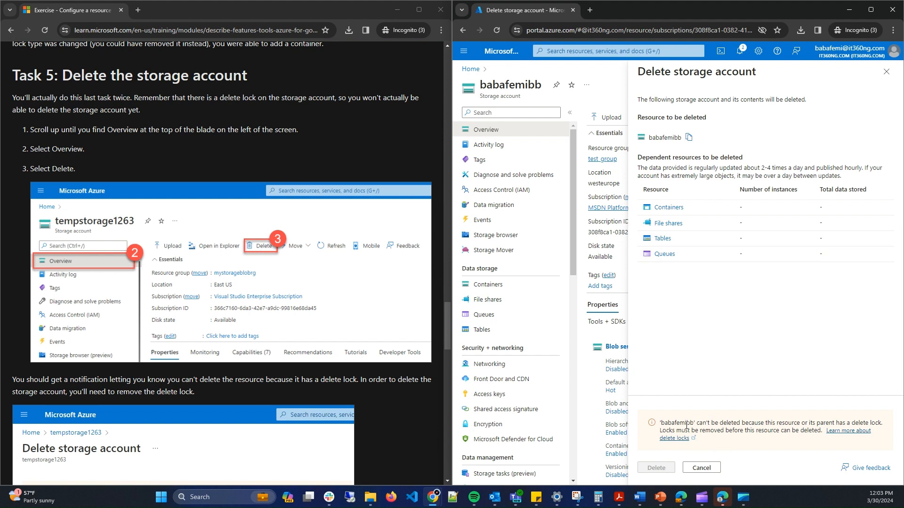
left_click_drag(726, 423, 852, 420)
Read the Task 6 instructions and delete readonlylock from the storage account's Locks settings.
scroll(315, 306, "down", 6)
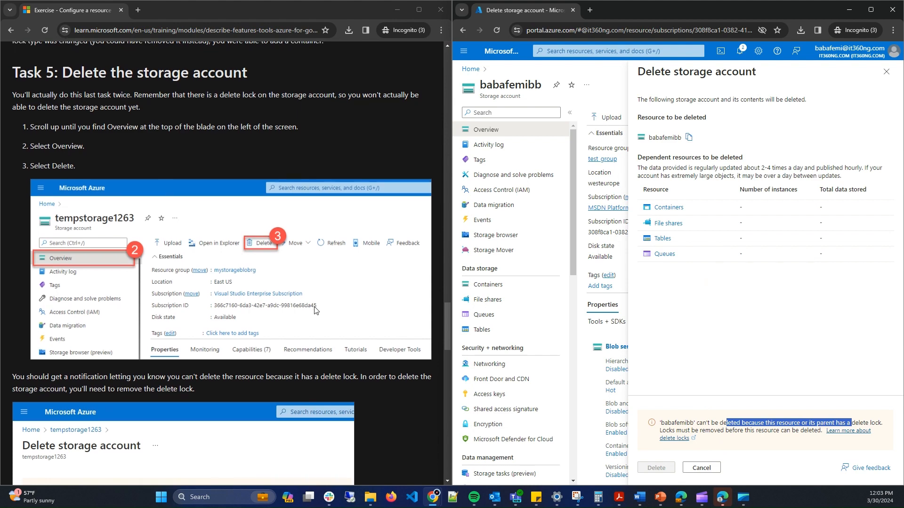
scroll(315, 306, "down", 2)
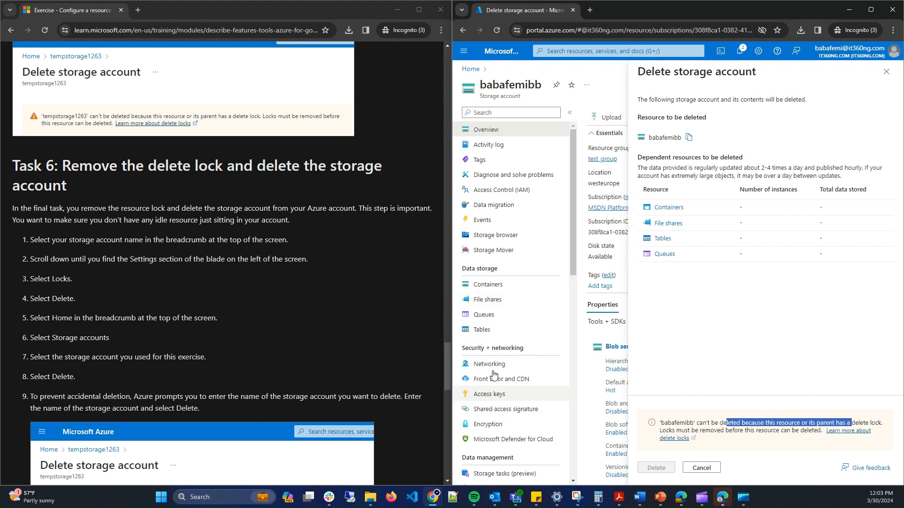
scroll(489, 410, "down", 5)
scroll(493, 394, "down", 1)
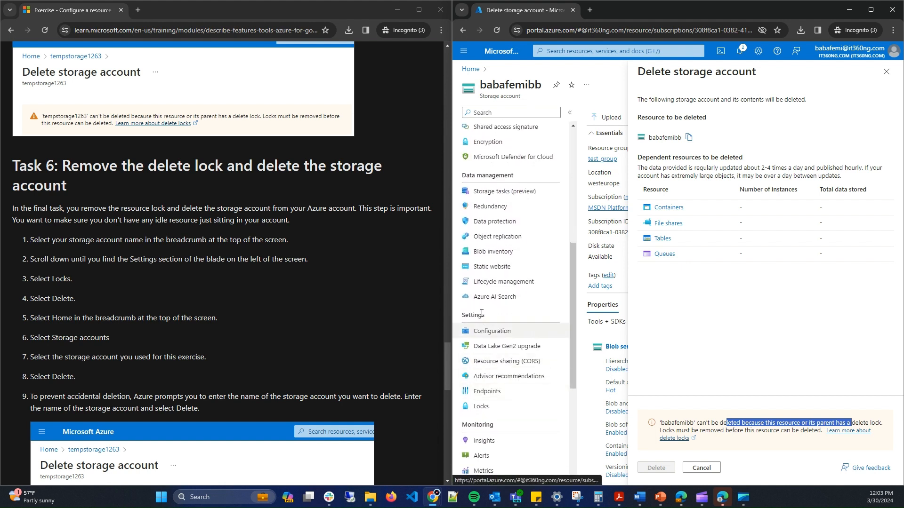
left_click(494, 407)
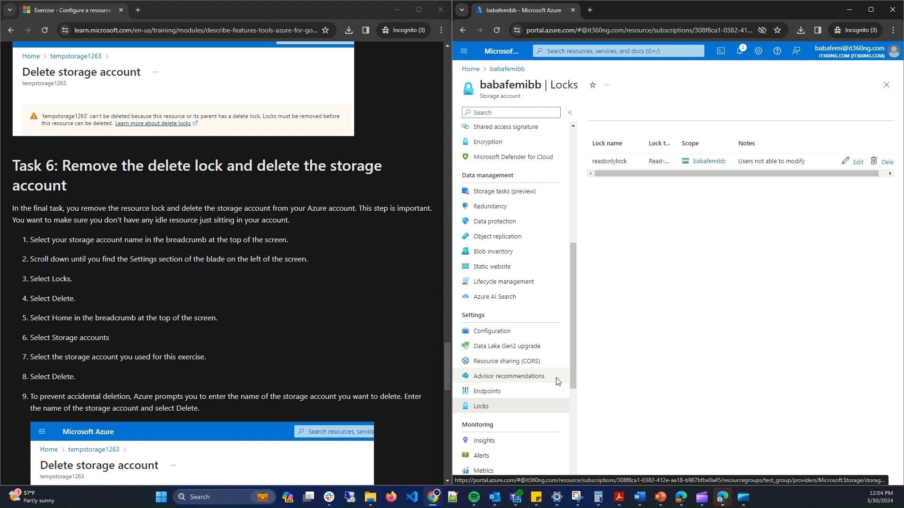
left_click(888, 162)
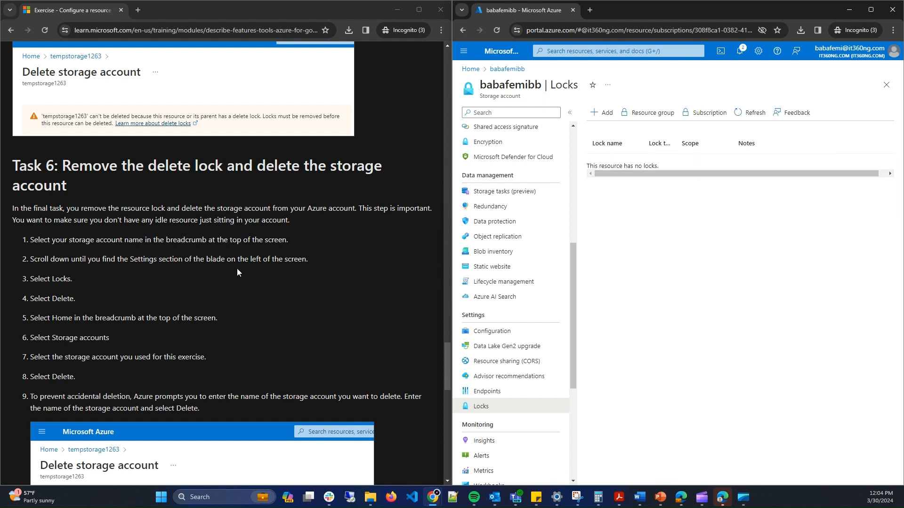
Delete the storage account from its Overview page, confirming with its copied name, and read the closing instructions of the exercise.
scroll(226, 270, "down", 5)
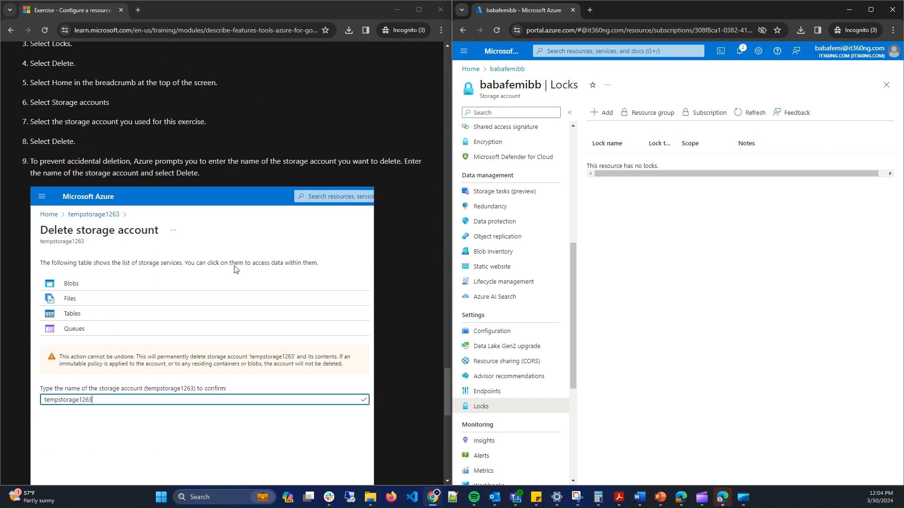
scroll(511, 148, "up", 5)
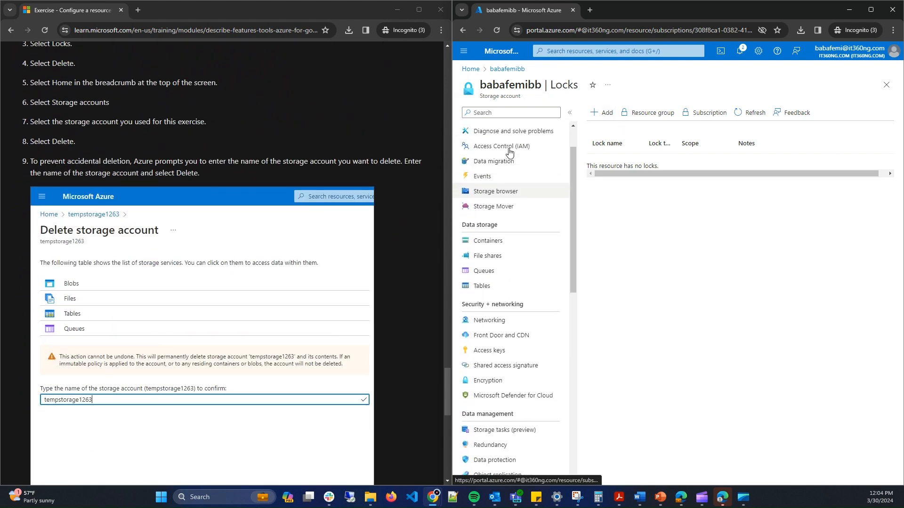
scroll(509, 152, "up", 2)
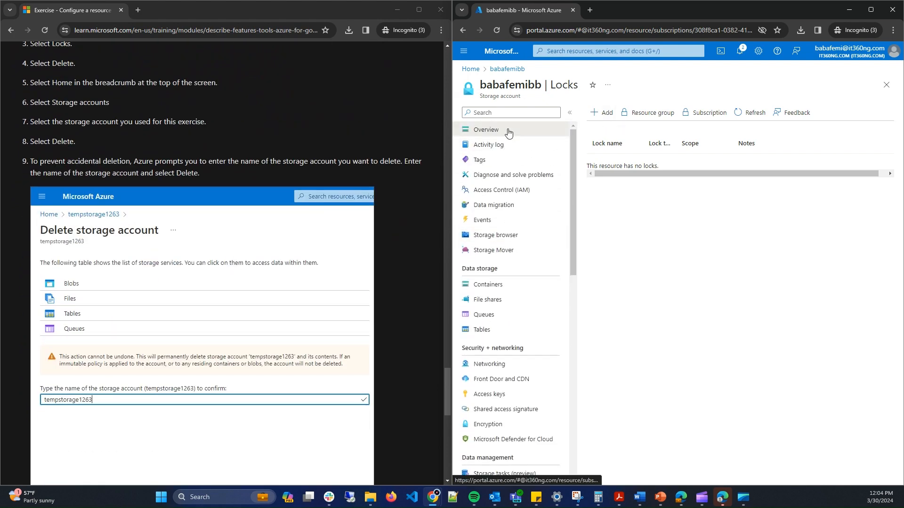
left_click(509, 132)
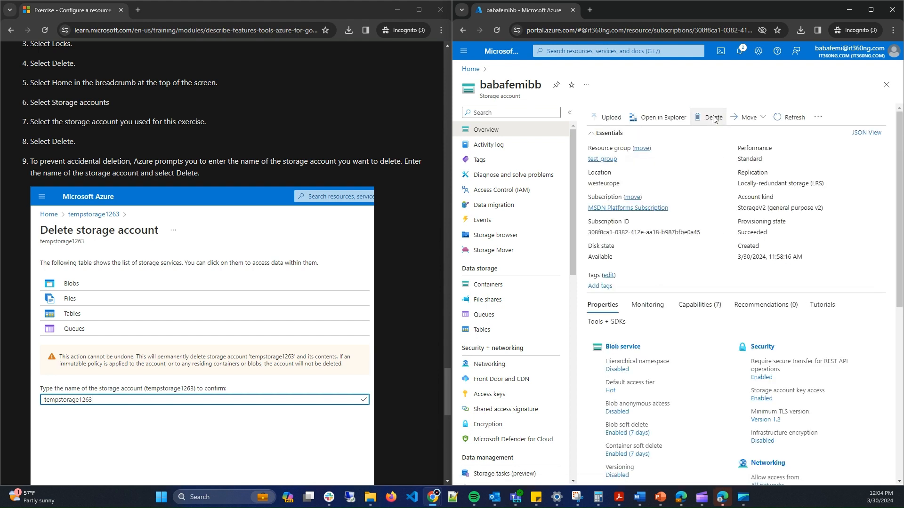
left_click(714, 118)
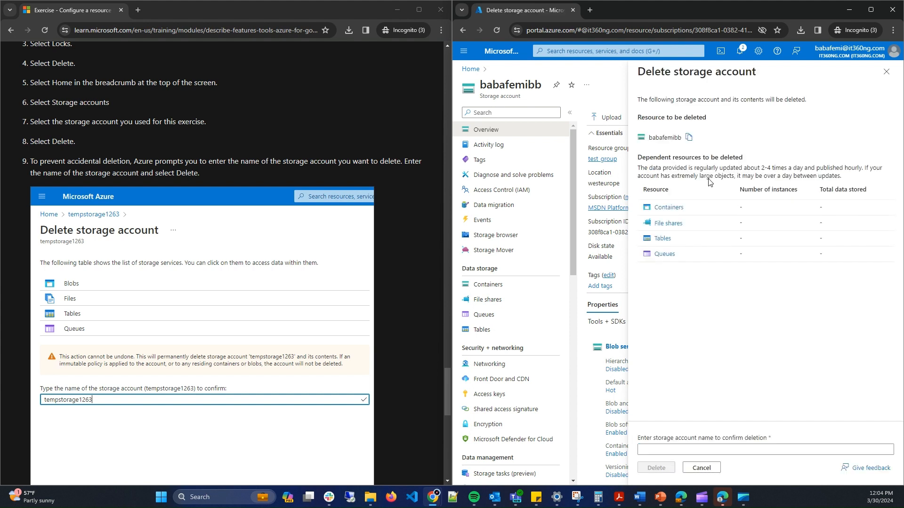
left_click(689, 137)
left_click(650, 451)
right_click(649, 450)
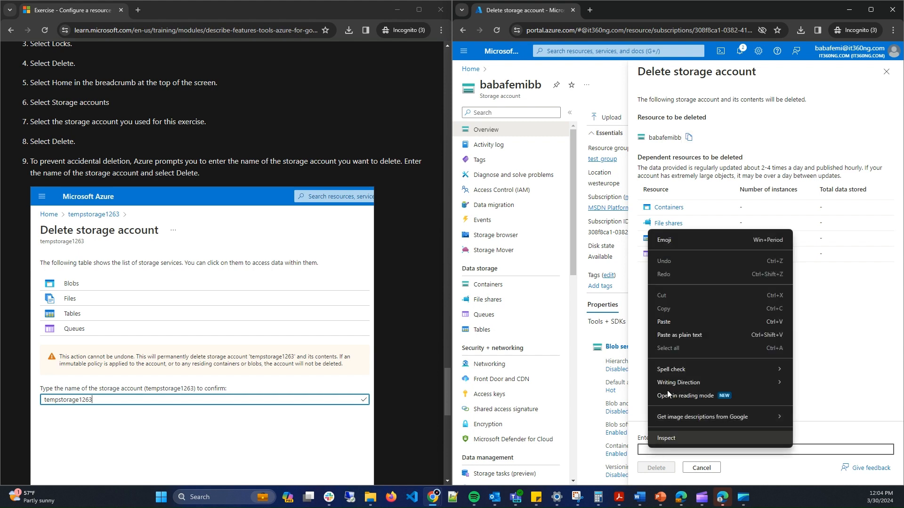
left_click(676, 333)
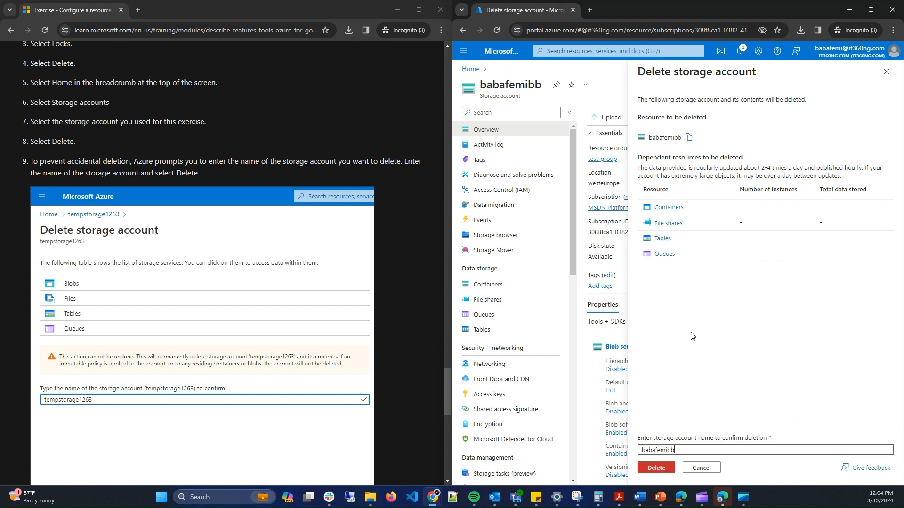
left_click(651, 468)
left_click(766, 307)
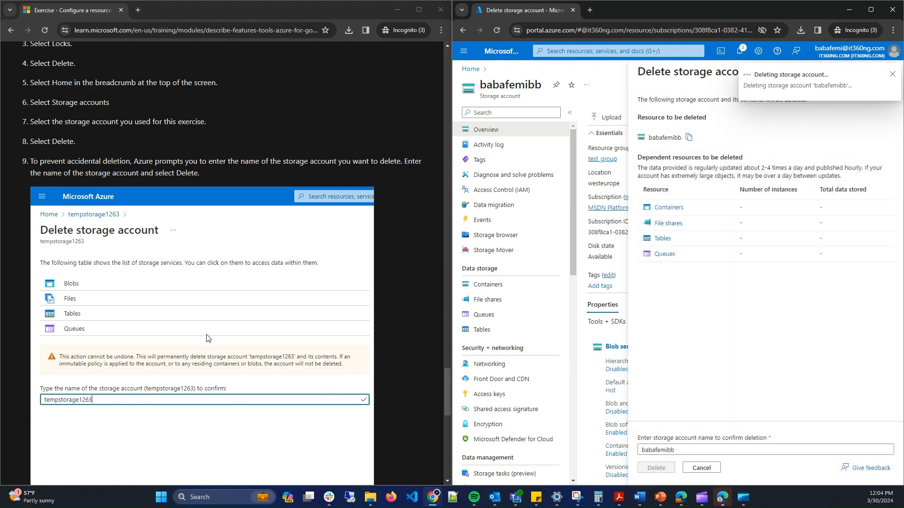
scroll(207, 338, "down", 10)
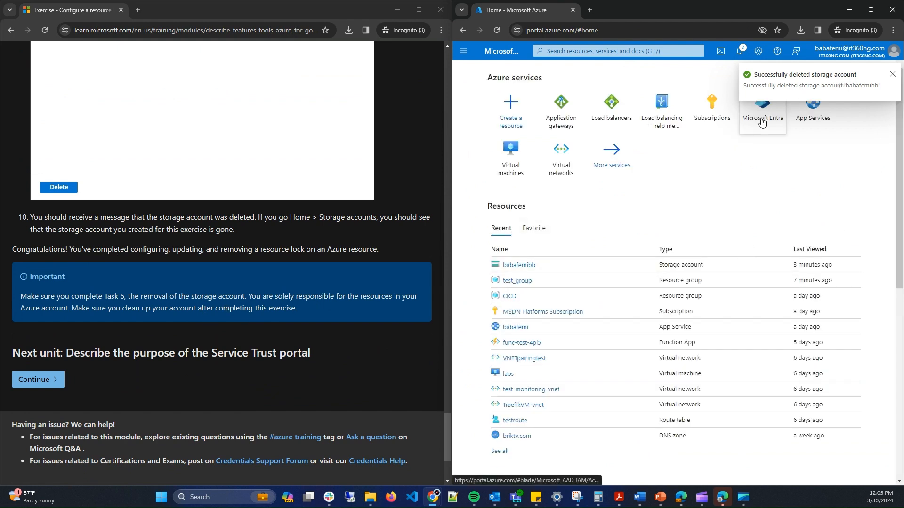
mouse_move(762, 123)
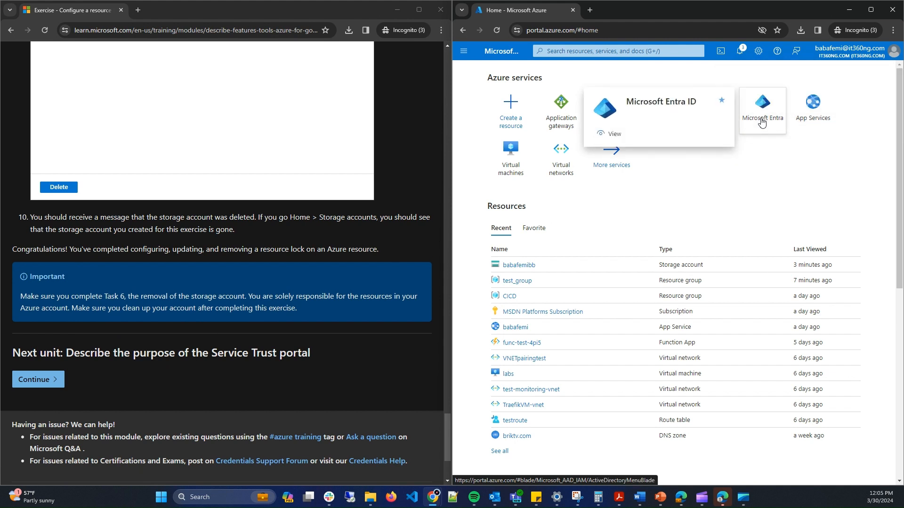